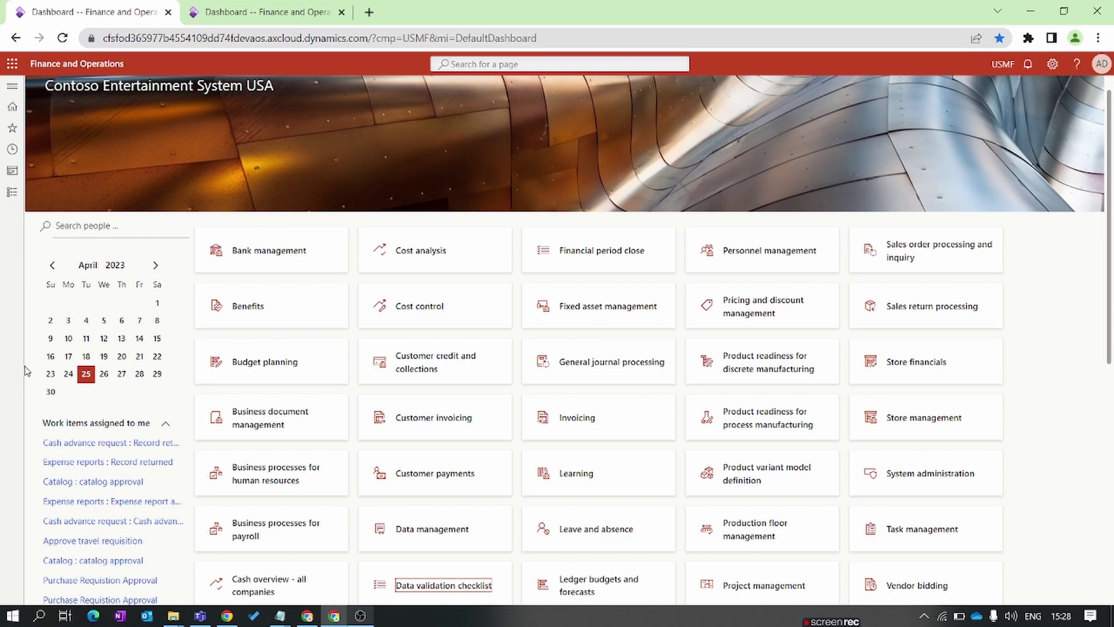
# Open the list of all products and product masters in the Product information management module.
pyautogui.click(11, 193)
pyautogui.scroll(-5, 71, 437)
pyautogui.scroll(-3, 72, 437)
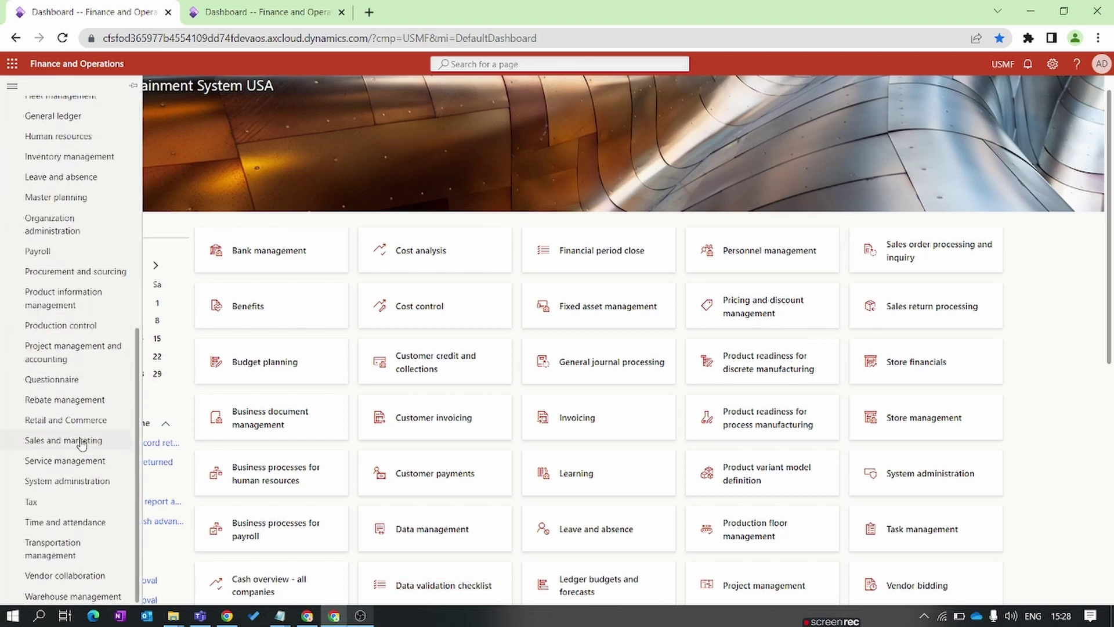
pyautogui.click(77, 295)
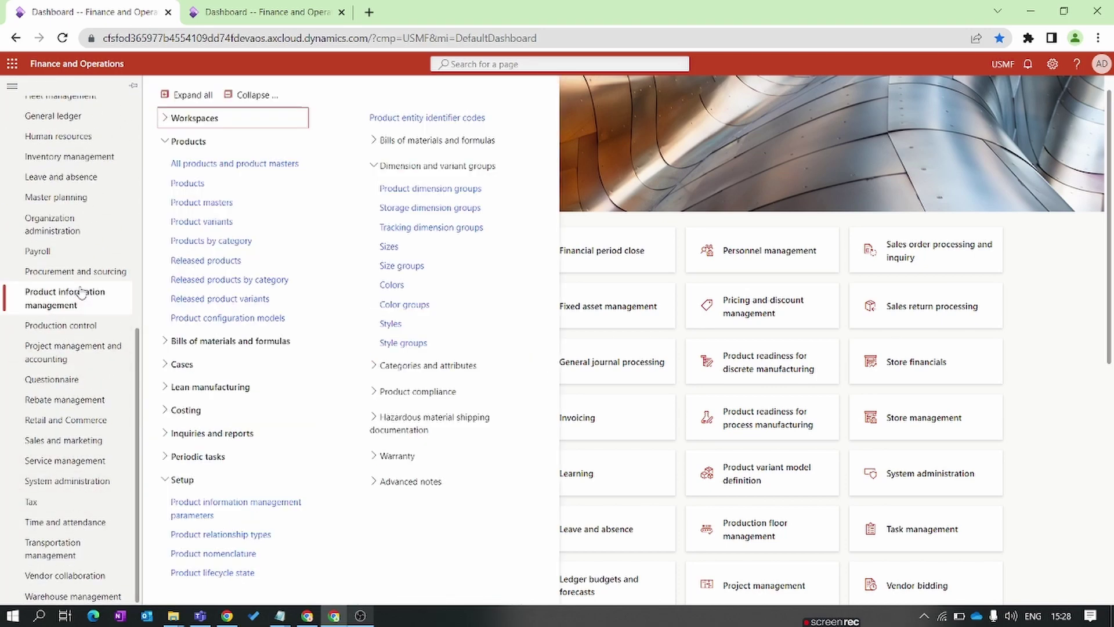
pyautogui.click(188, 168)
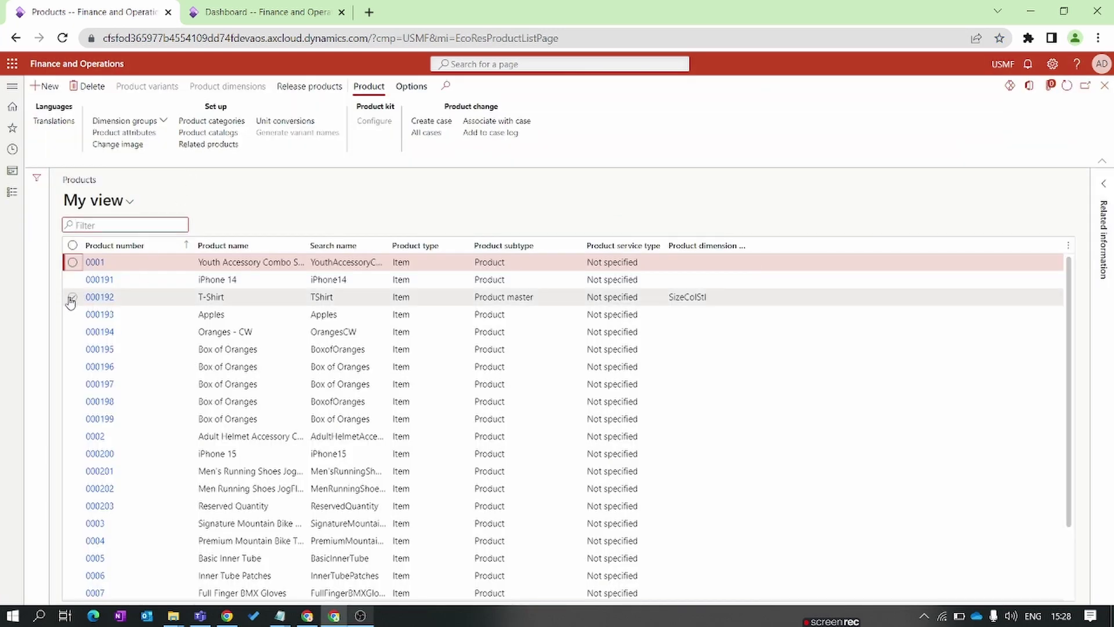
# Open the T-Shirt product master and review its product dimensions for sizes, styles and colors.
pyautogui.click(100, 297)
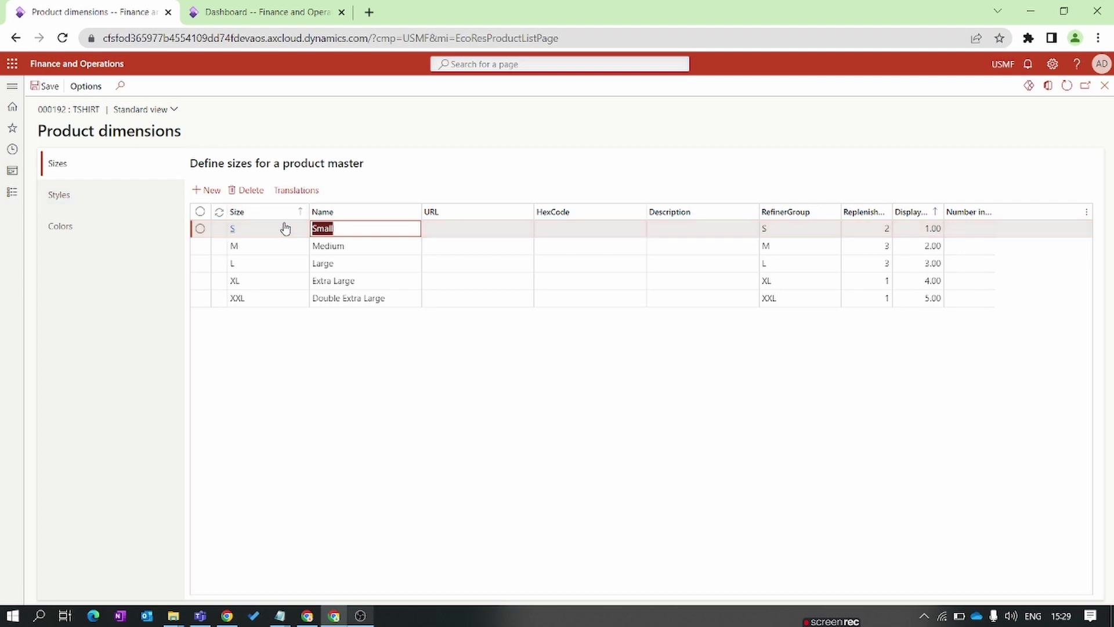
pyautogui.click(112, 195)
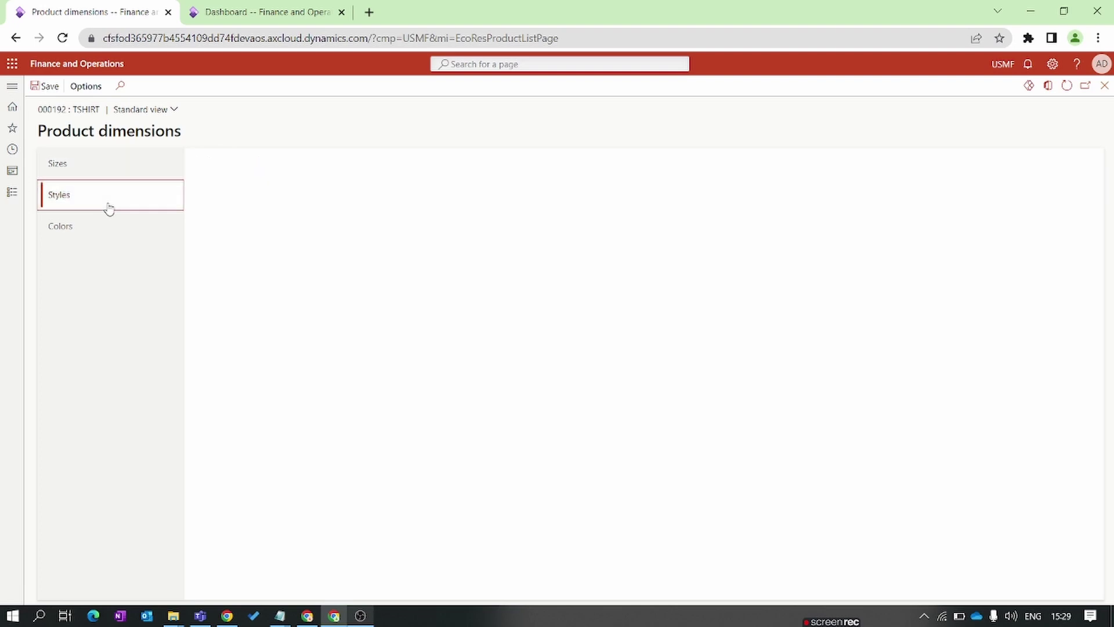
pyautogui.click(102, 235)
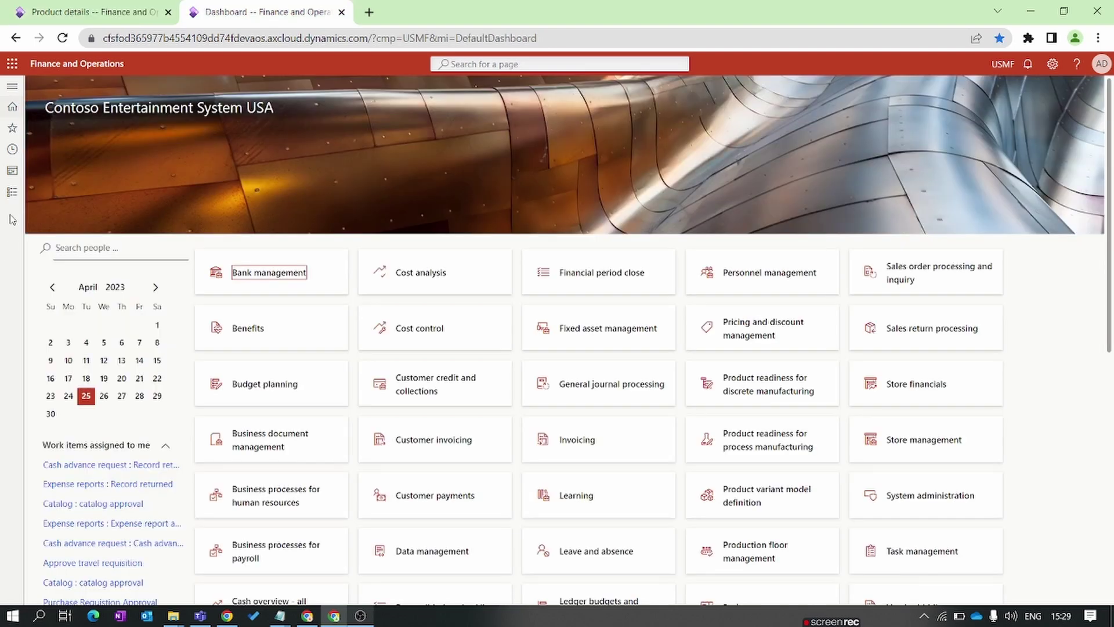
# Open the list of all products and product masters in the second browser tab as well.
pyautogui.click(12, 192)
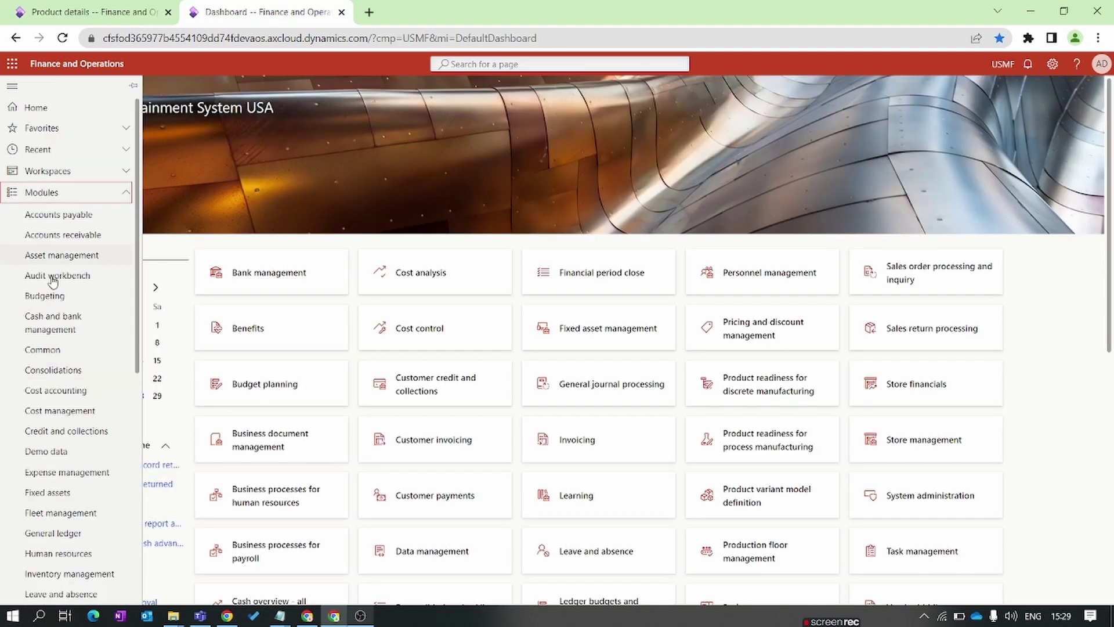
pyautogui.scroll(-7, 64, 380)
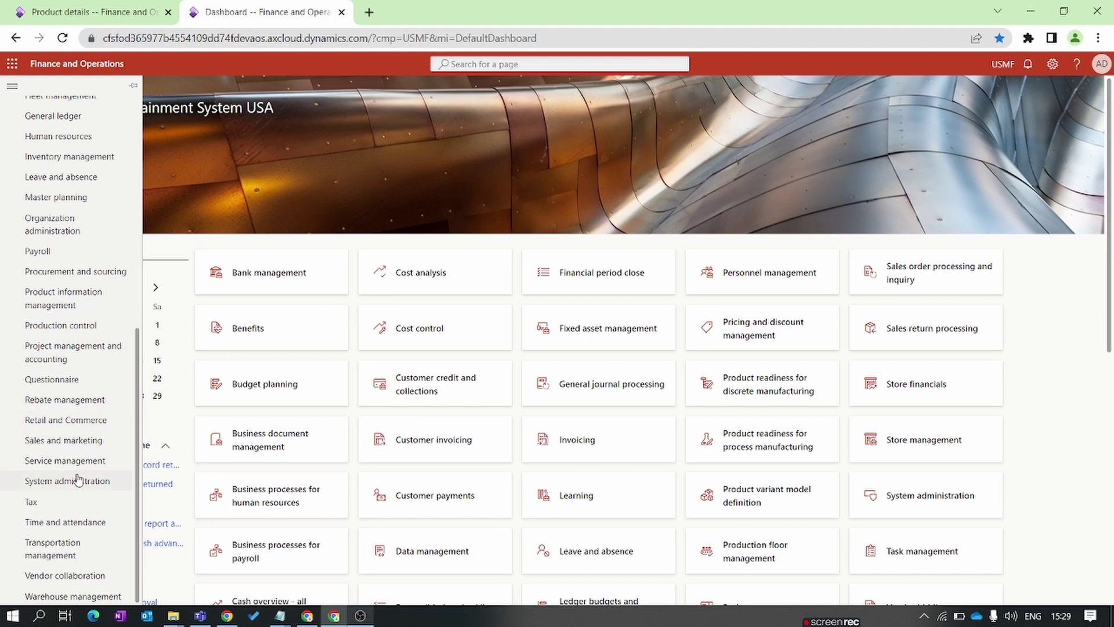
pyautogui.click(84, 300)
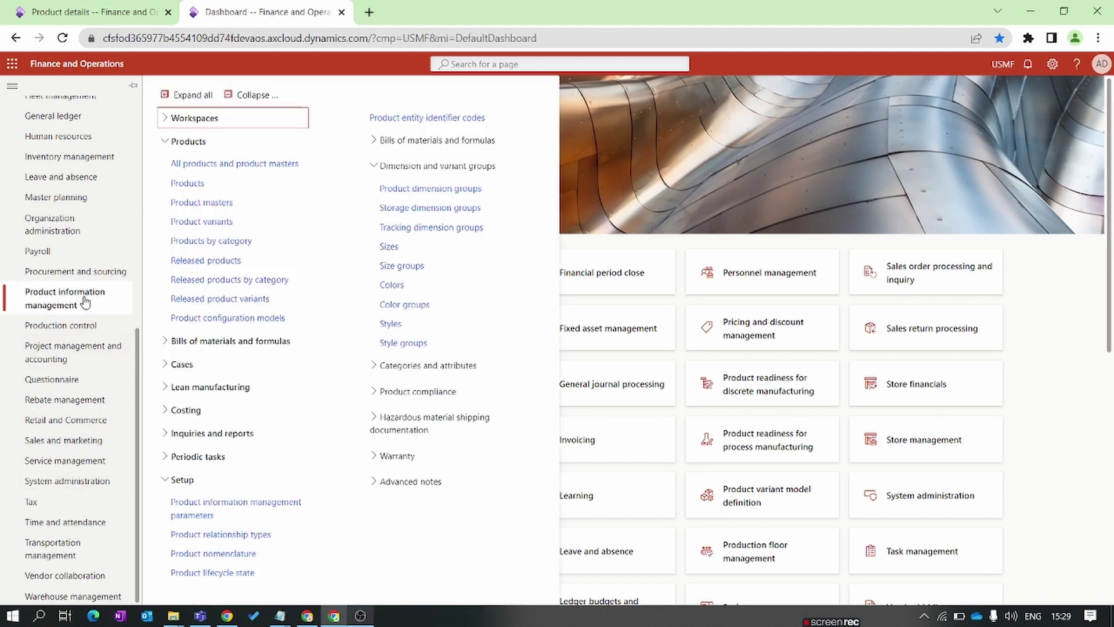
pyautogui.click(167, 299)
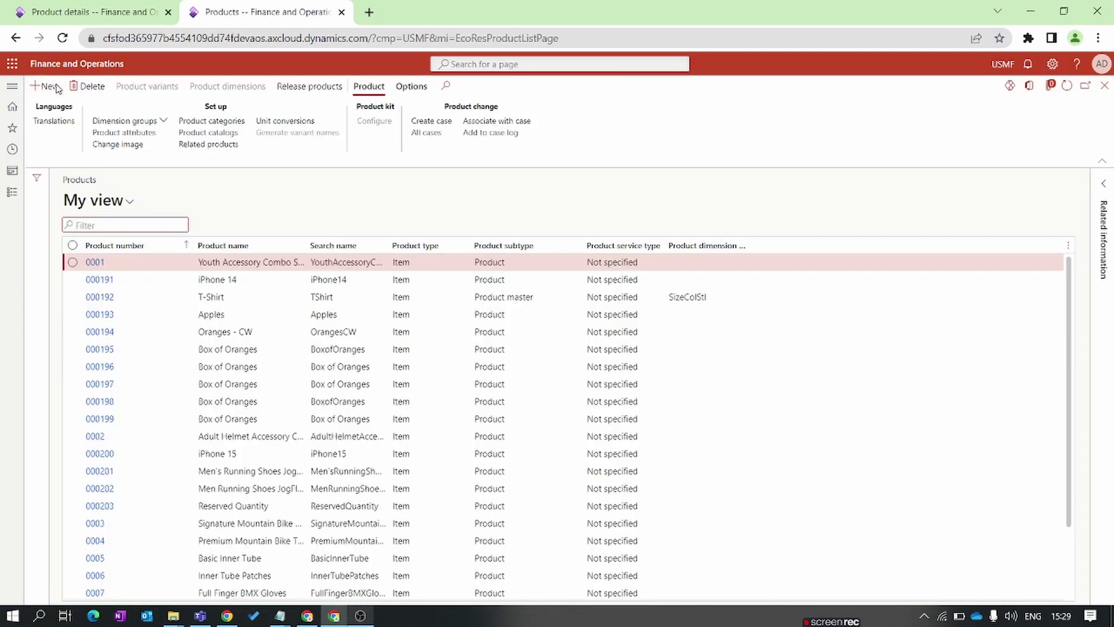
# Start a new product with the subtype Product master and review the product dimension groups it can use.
pyautogui.click(57, 88)
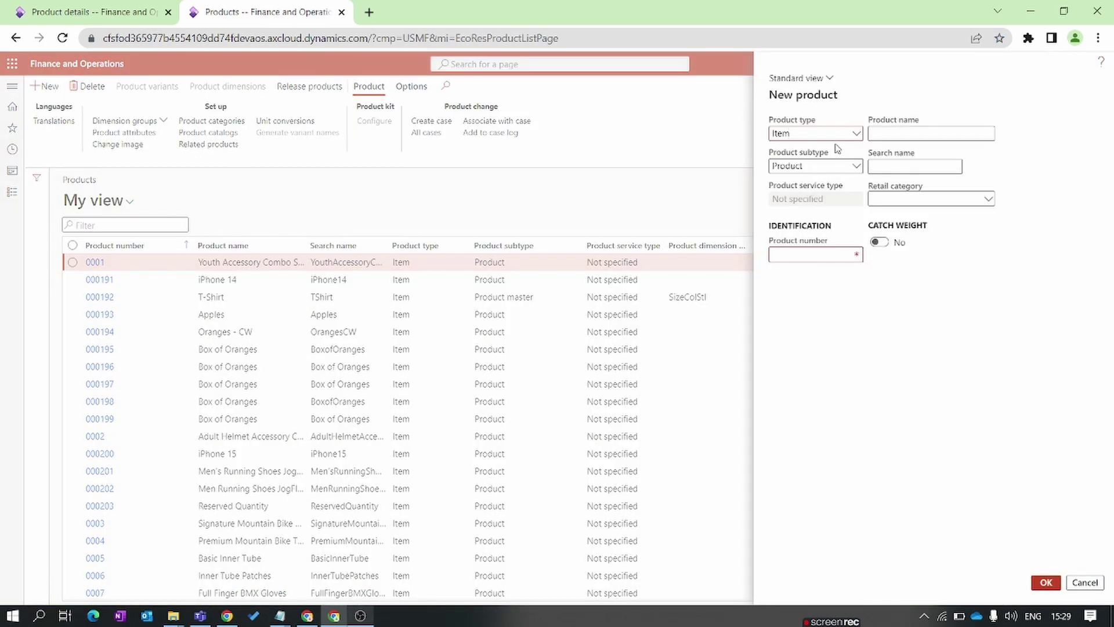
pyautogui.click(856, 166)
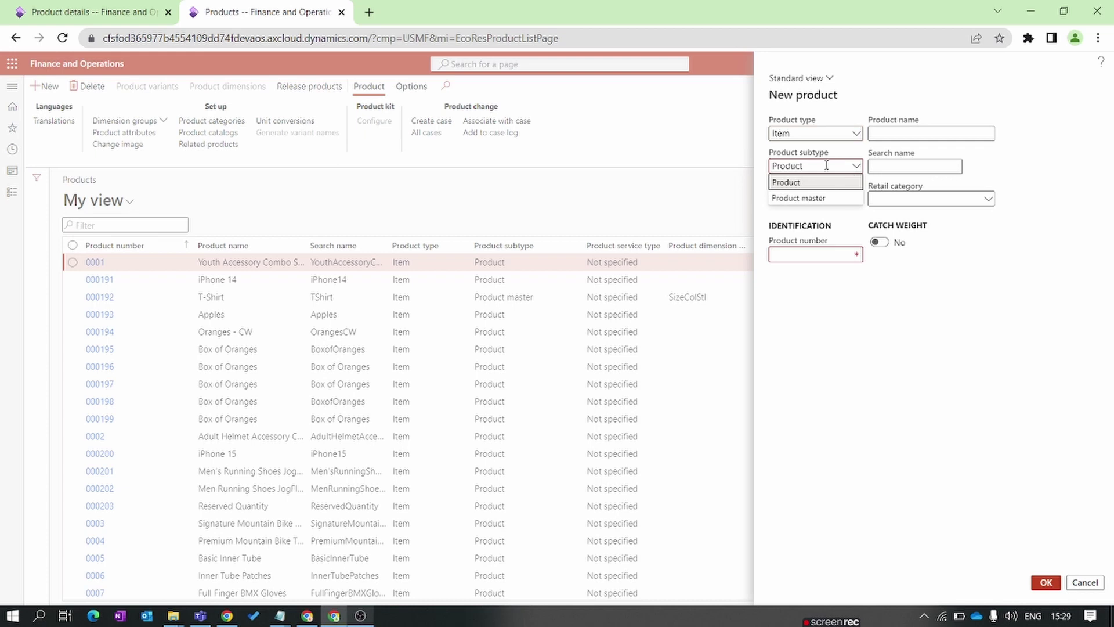
pyautogui.click(812, 198)
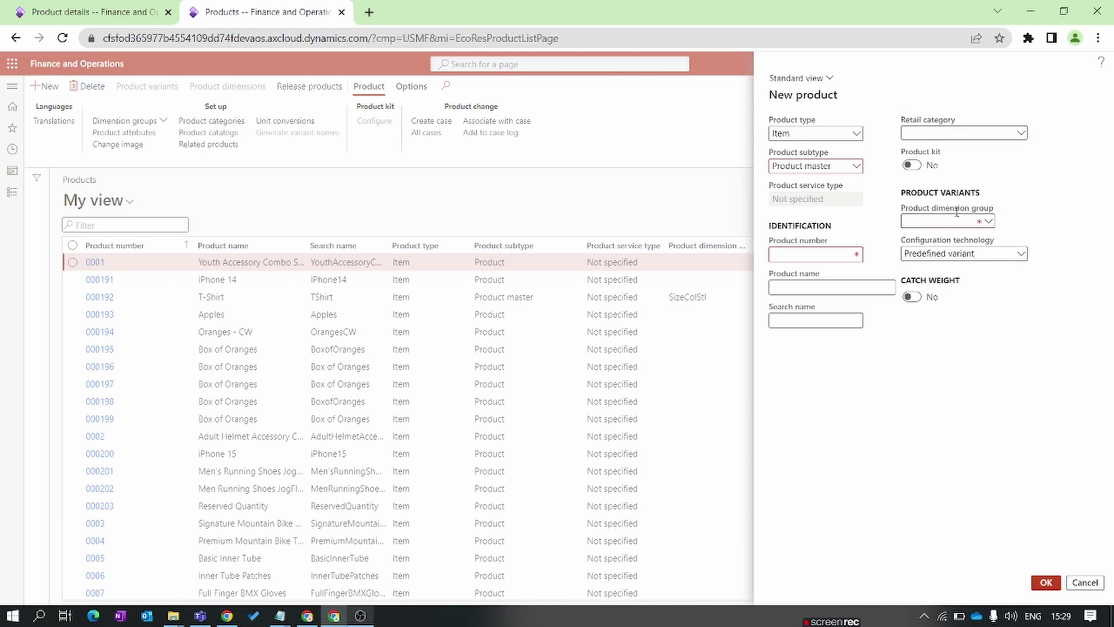
pyautogui.click(989, 223)
pyautogui.click(990, 223)
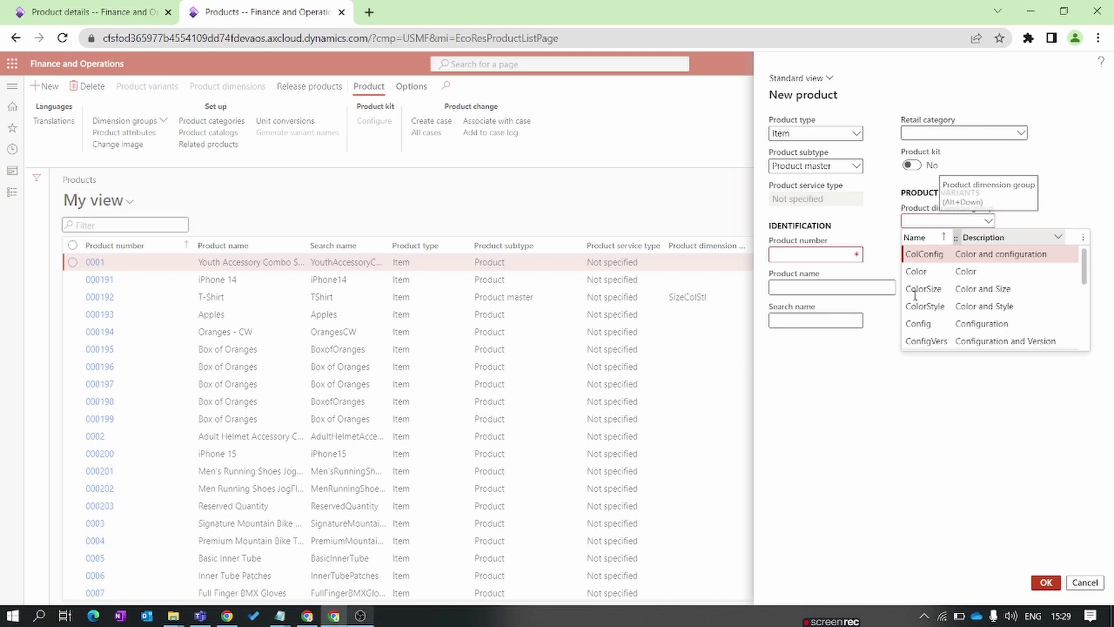
pyautogui.click(876, 377)
# Return to the T-Shirt browser tab, open the Product dimension groups setup page and look through the existing groups.
pyautogui.click(87, 11)
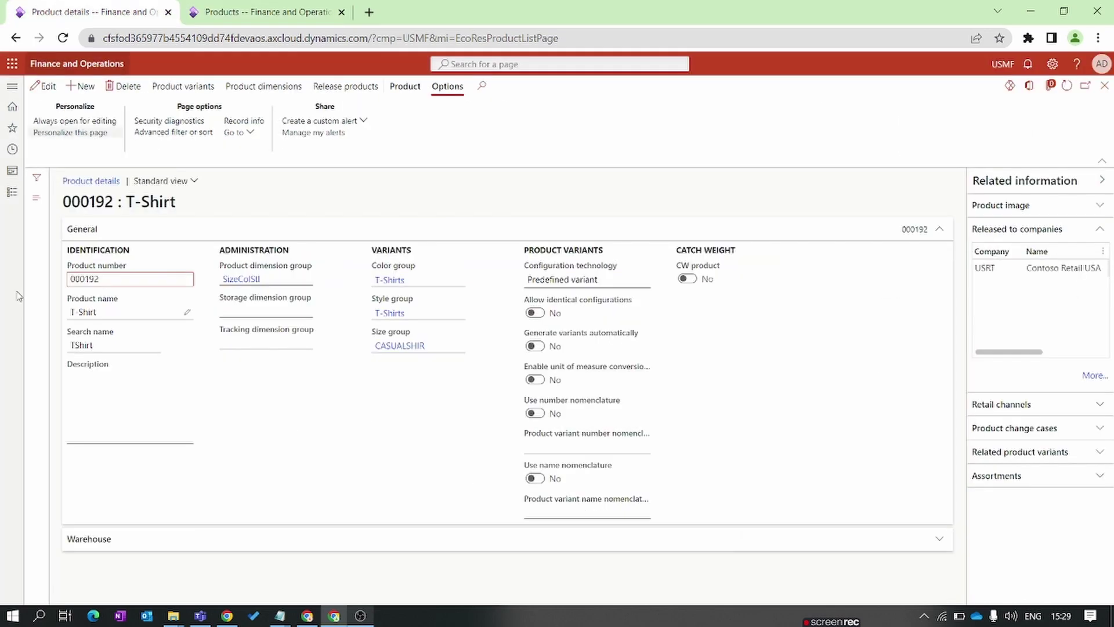
pyautogui.click(11, 196)
pyautogui.scroll(-8, 59, 415)
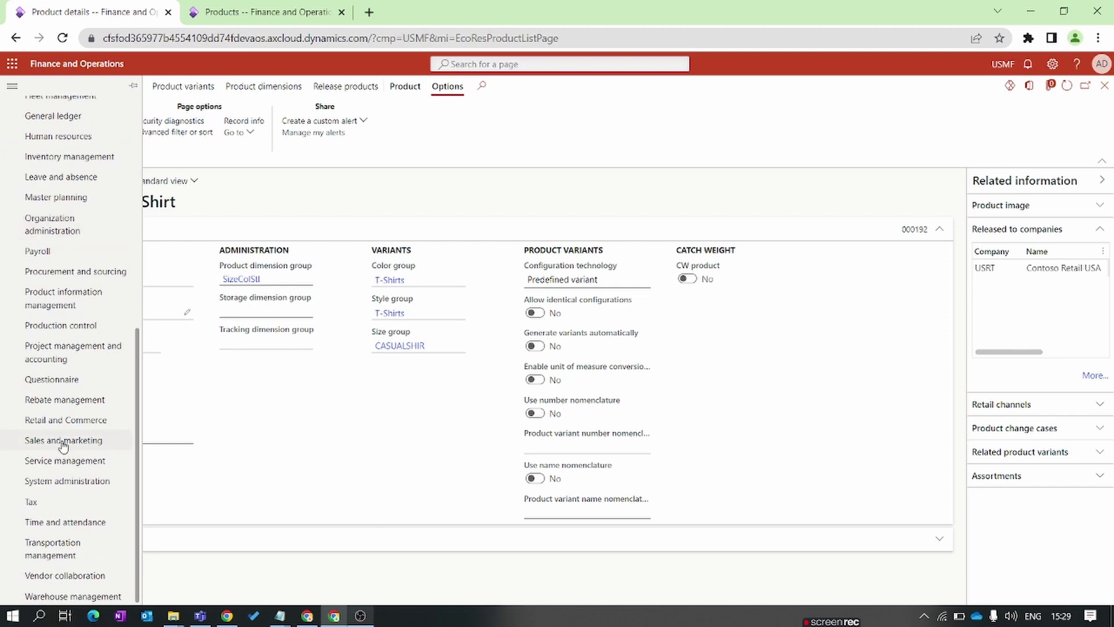
pyautogui.click(91, 311)
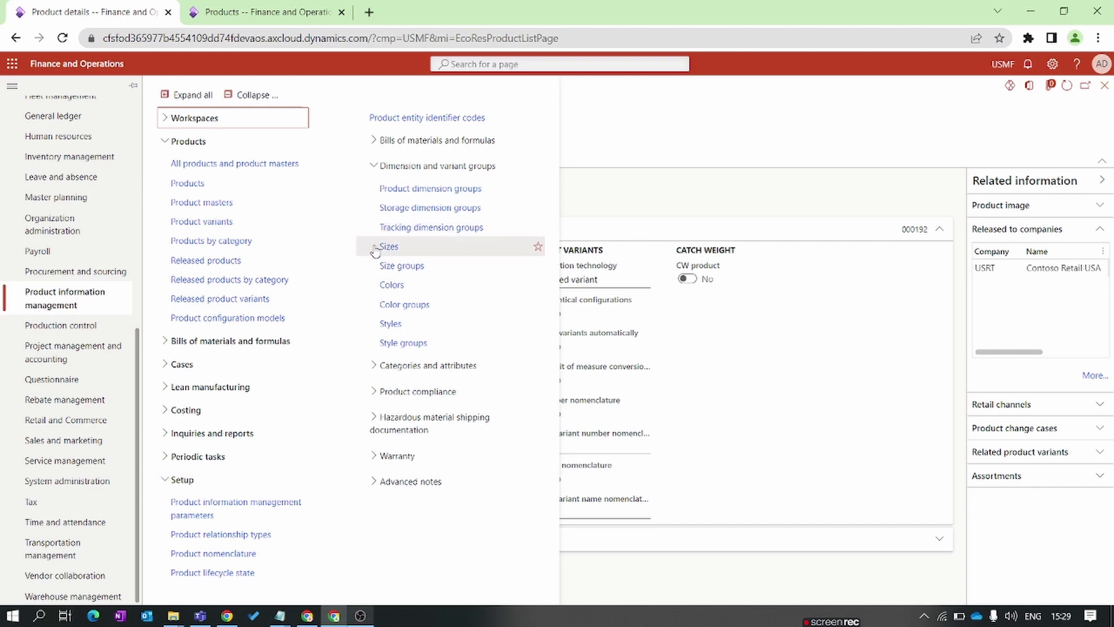
pyautogui.click(449, 190)
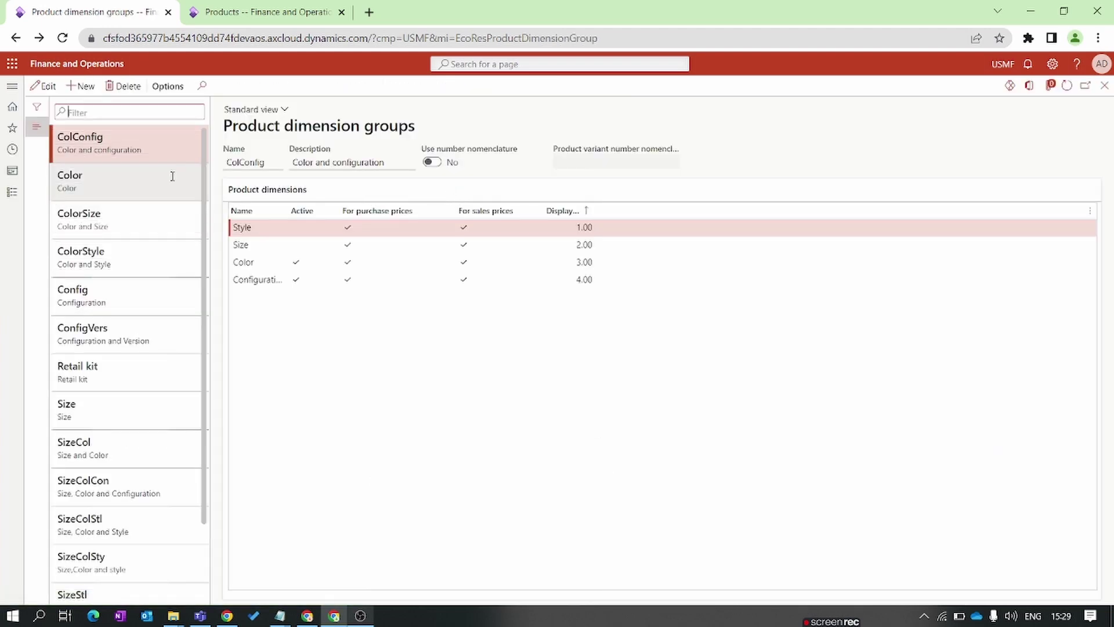
pyautogui.scroll(-2, 149, 428)
pyautogui.scroll(2, 139, 438)
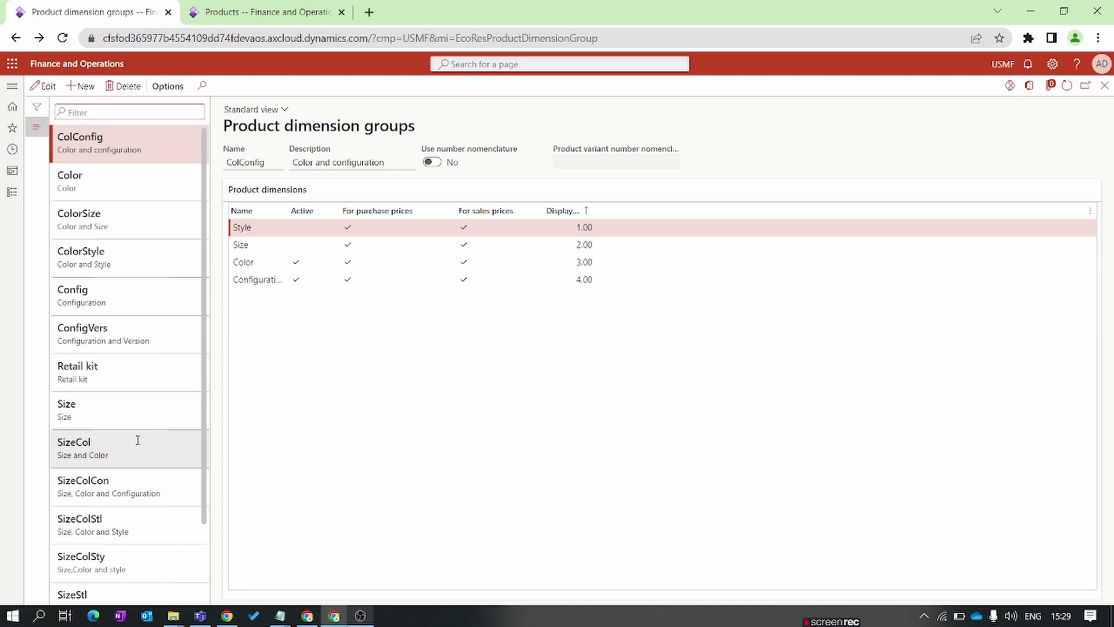
# Create a product dimension group named ColSizeSty with the description "Color , Size and Style".
pyautogui.click(89, 86)
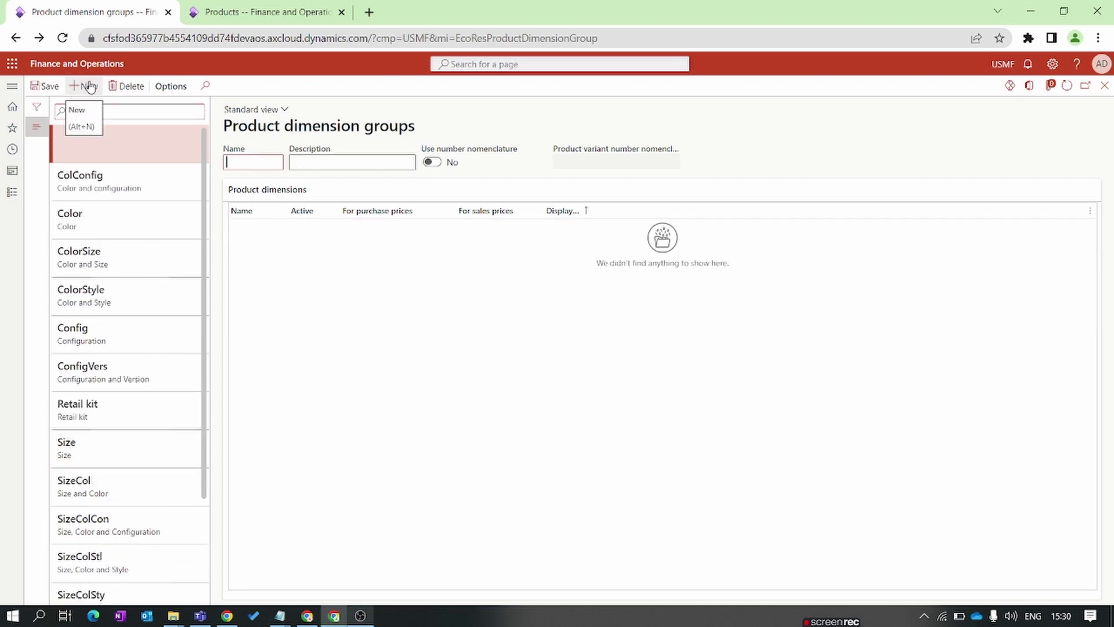
pyautogui.write('Colur')
pyautogui.write('S')
pyautogui.write('izeSty')
pyautogui.click(365, 158)
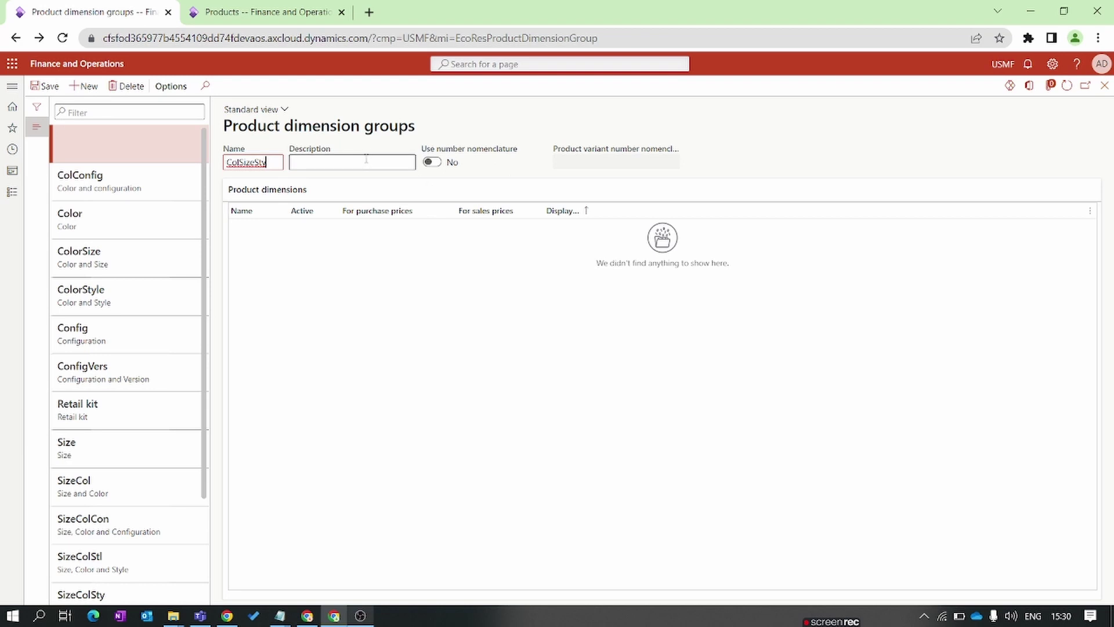
pyautogui.write('Color')
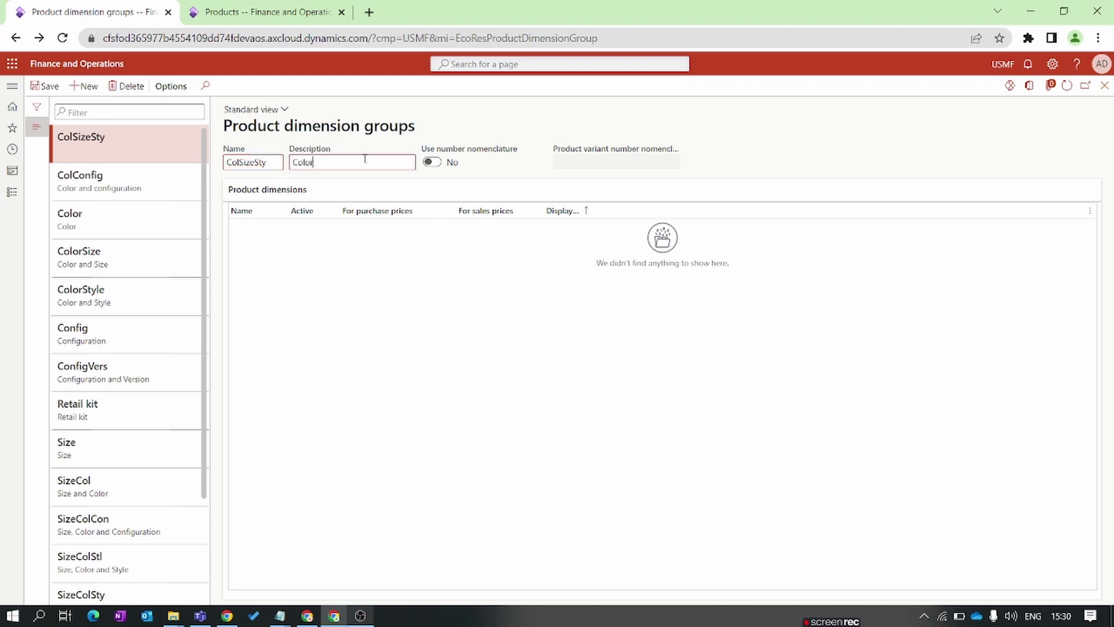
pyautogui.write(' , Size and Style')
pyautogui.click(291, 264)
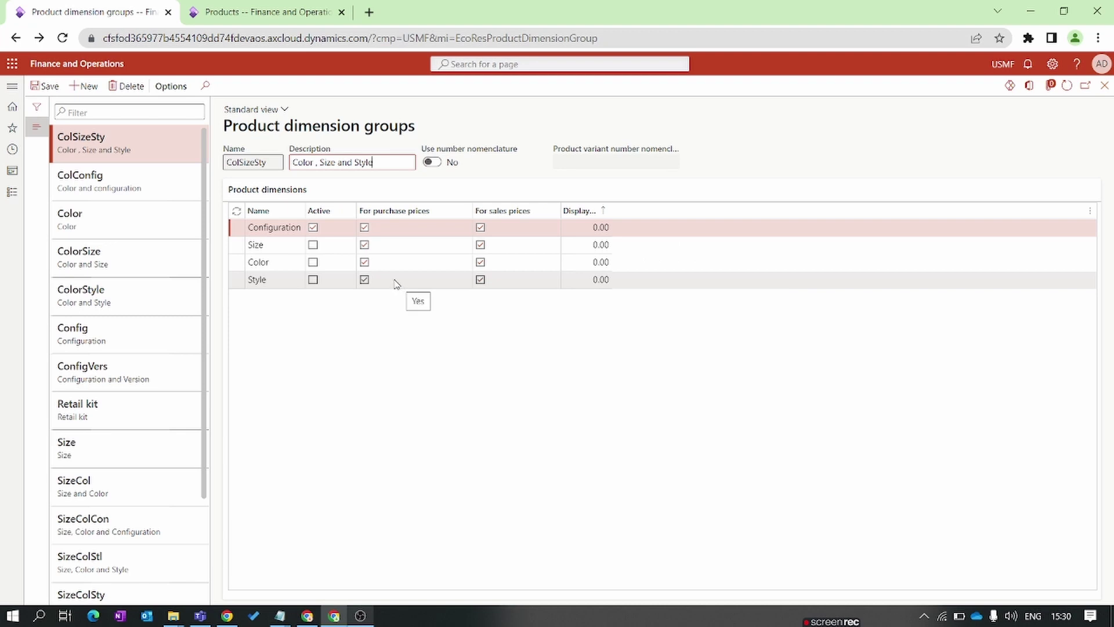
# Activate the Size, Color and Style dimensions in the ColSizeSty group.
pyautogui.click(313, 245)
pyautogui.click(313, 262)
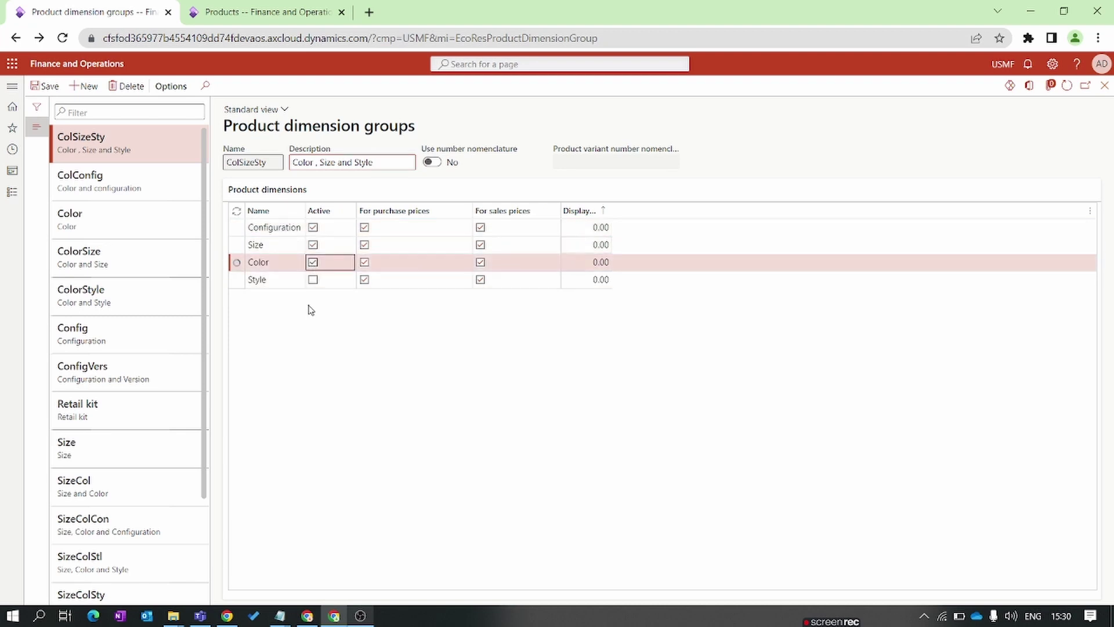
pyautogui.click(313, 281)
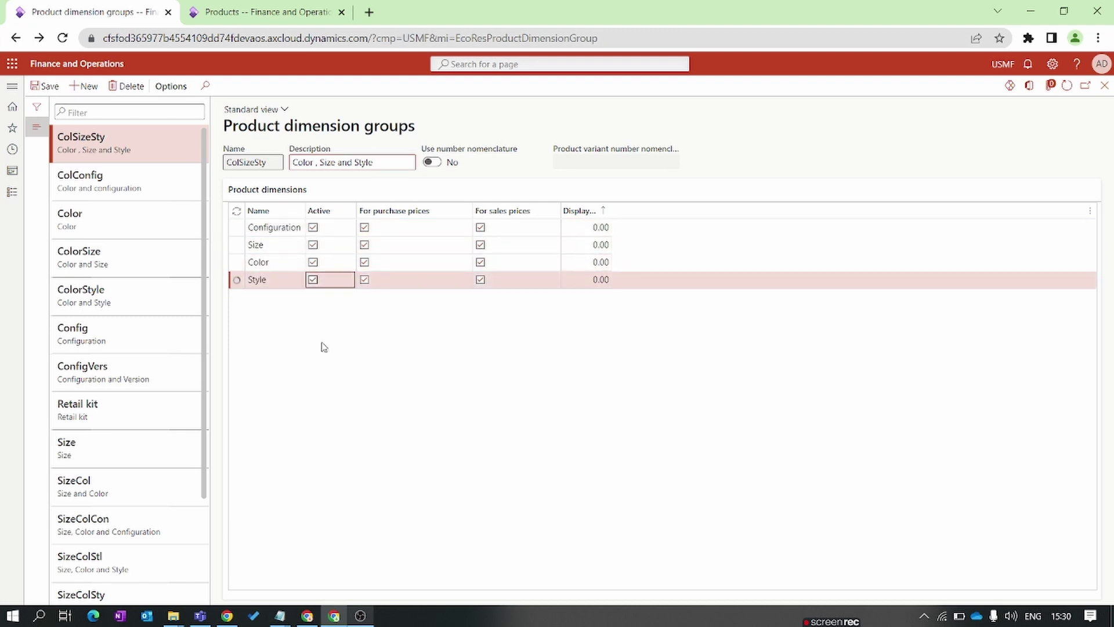
# Deactivate the Configuration dimension in the ColSizeSty group and exclude it from purchase prices and sales prices.
pyautogui.click(313, 228)
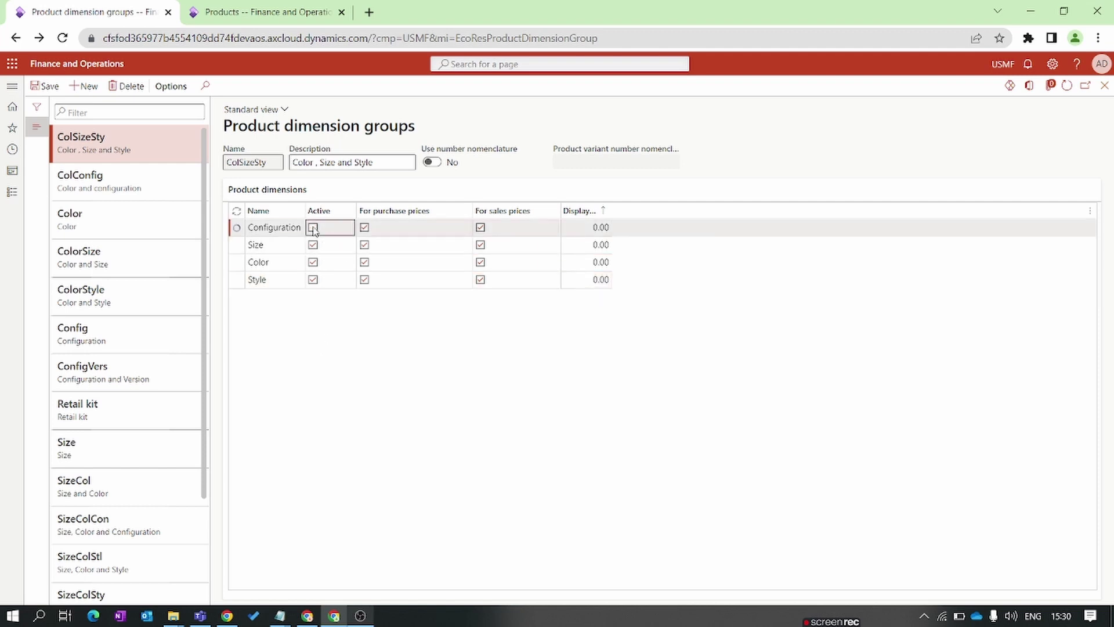
pyautogui.click(364, 228)
pyautogui.click(480, 227)
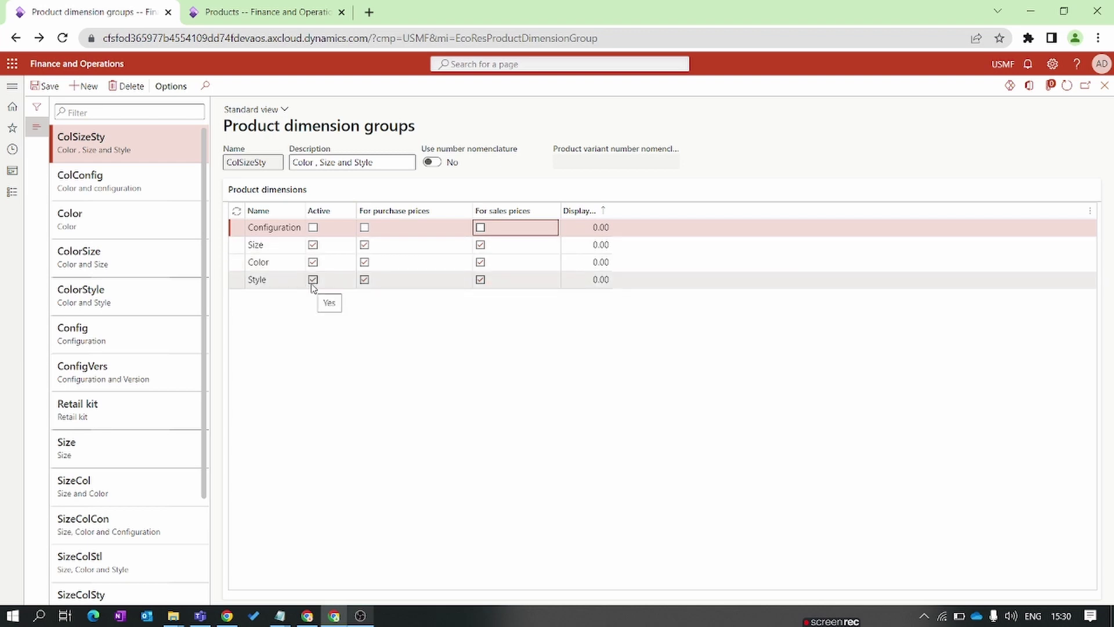
pyautogui.moveTo(381, 216)
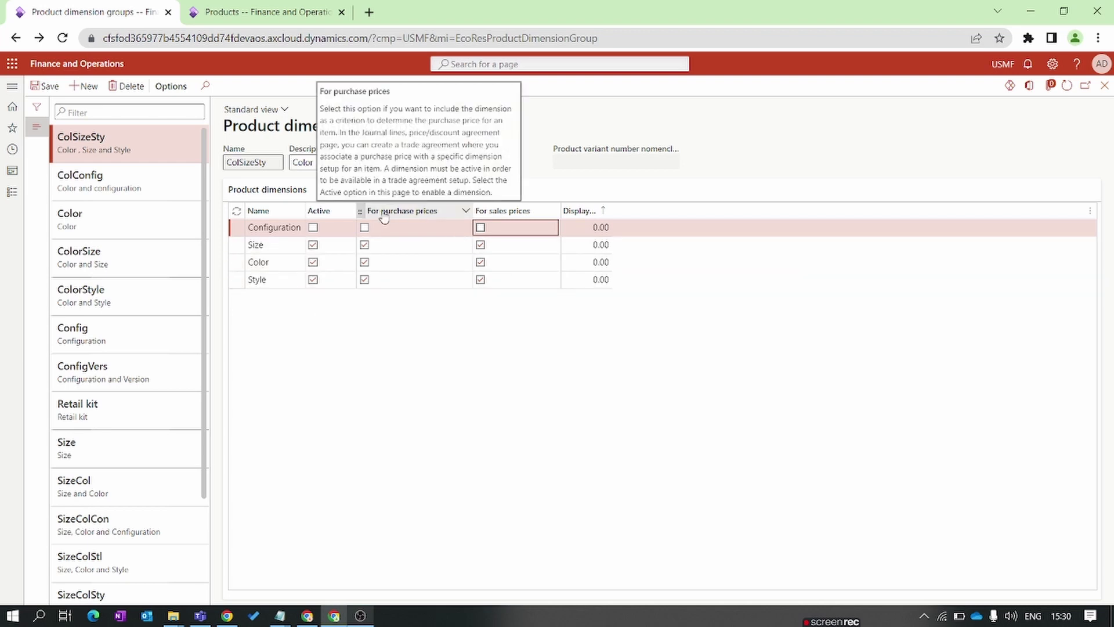
pyautogui.moveTo(495, 218)
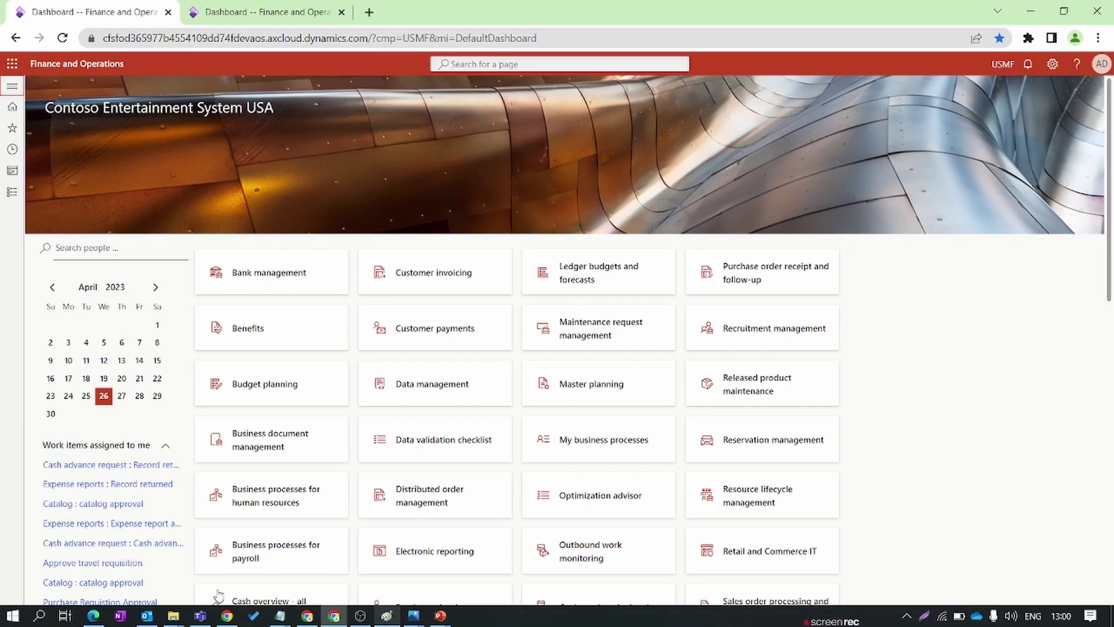
# Open the Storage dimension groups setup page from the dashboard, then switch to the slide with the site, warehouse and location diagram.
pyautogui.click(13, 196)
pyautogui.scroll(-8, 40, 465)
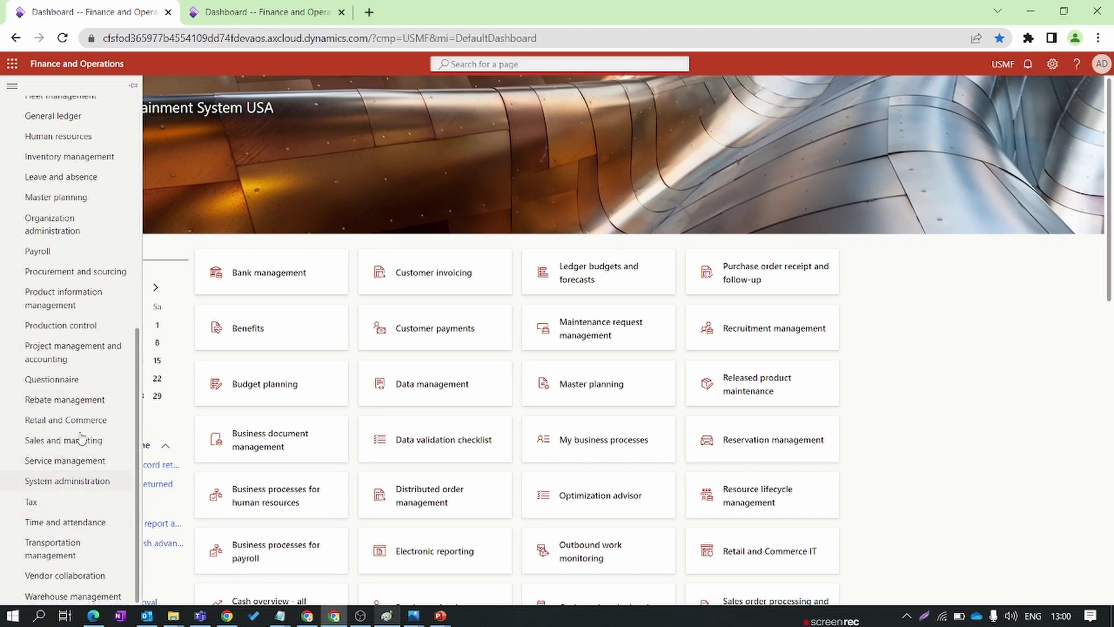
pyautogui.click(75, 298)
pyautogui.click(166, 303)
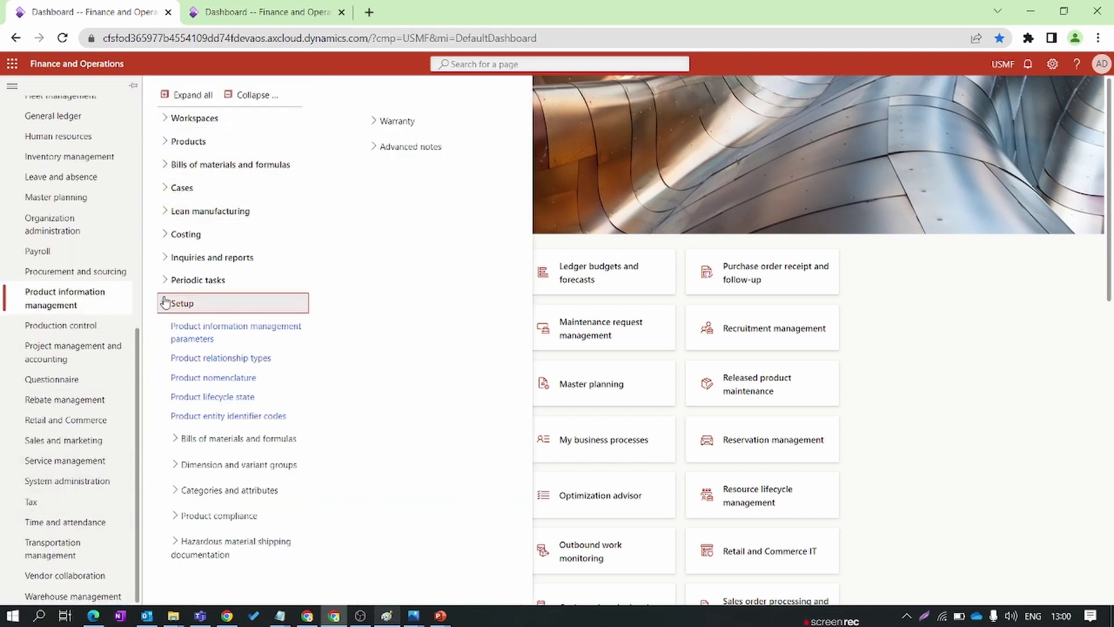
pyautogui.click(185, 469)
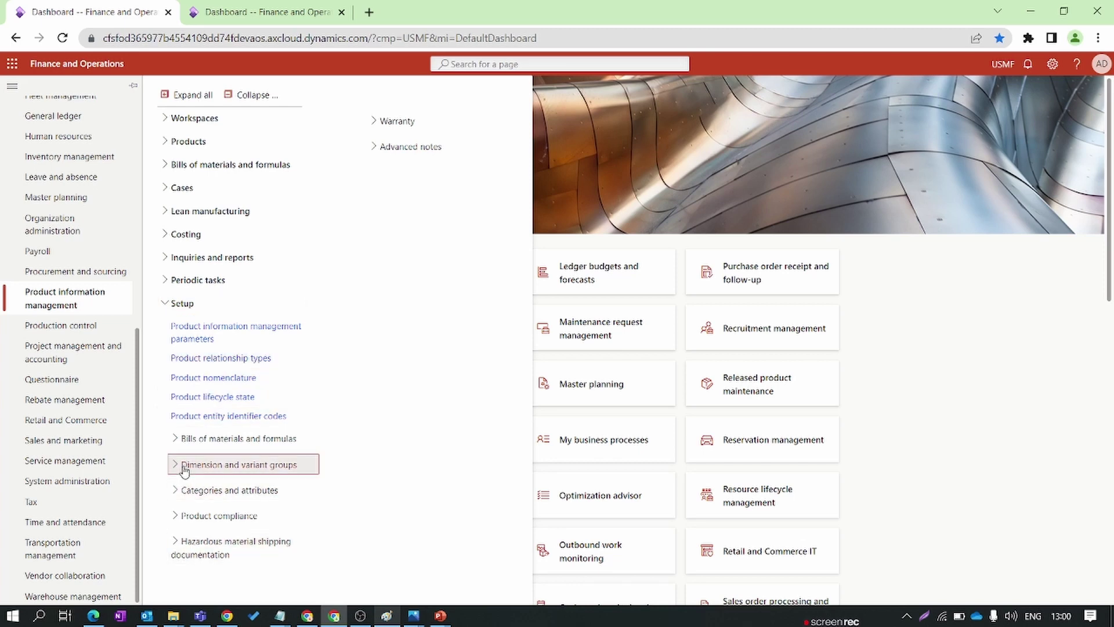
pyautogui.click(231, 506)
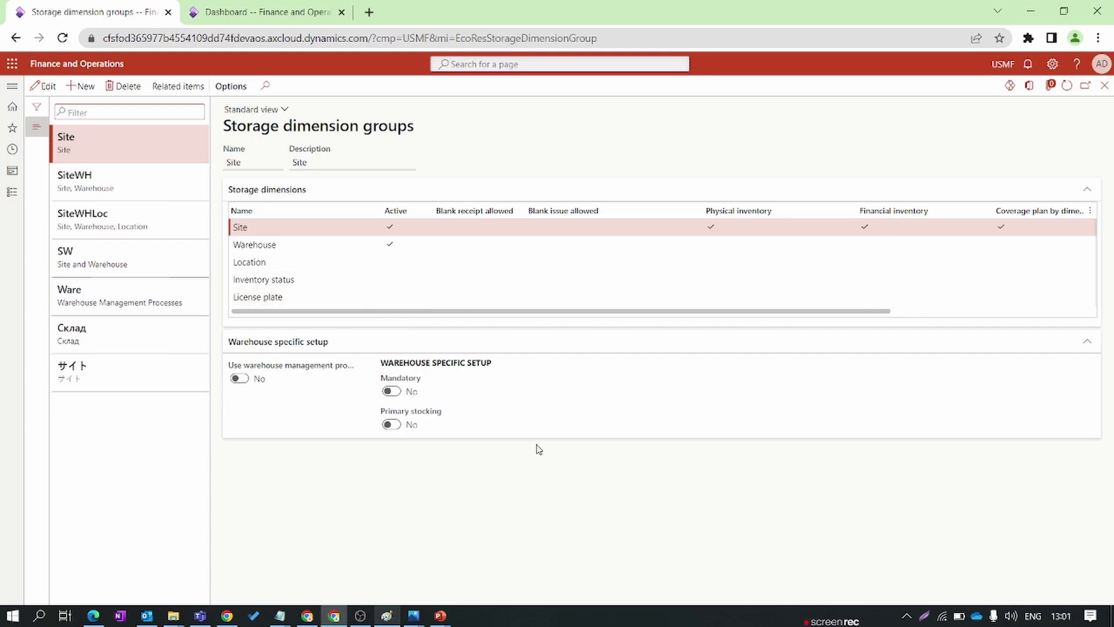
pyautogui.hotkey('alt', 'Tab')
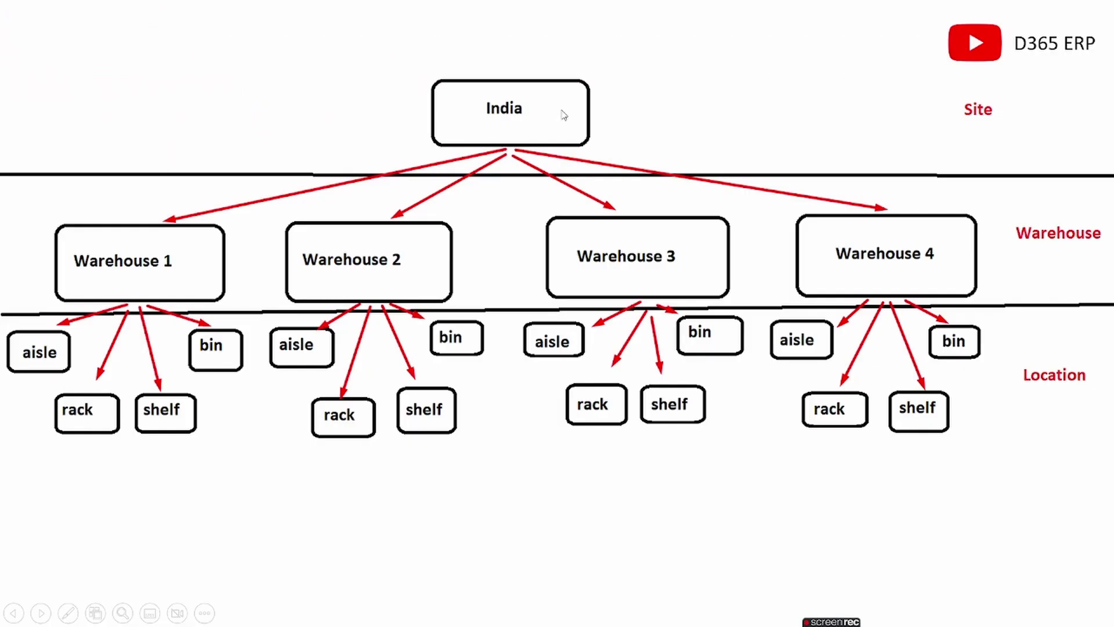
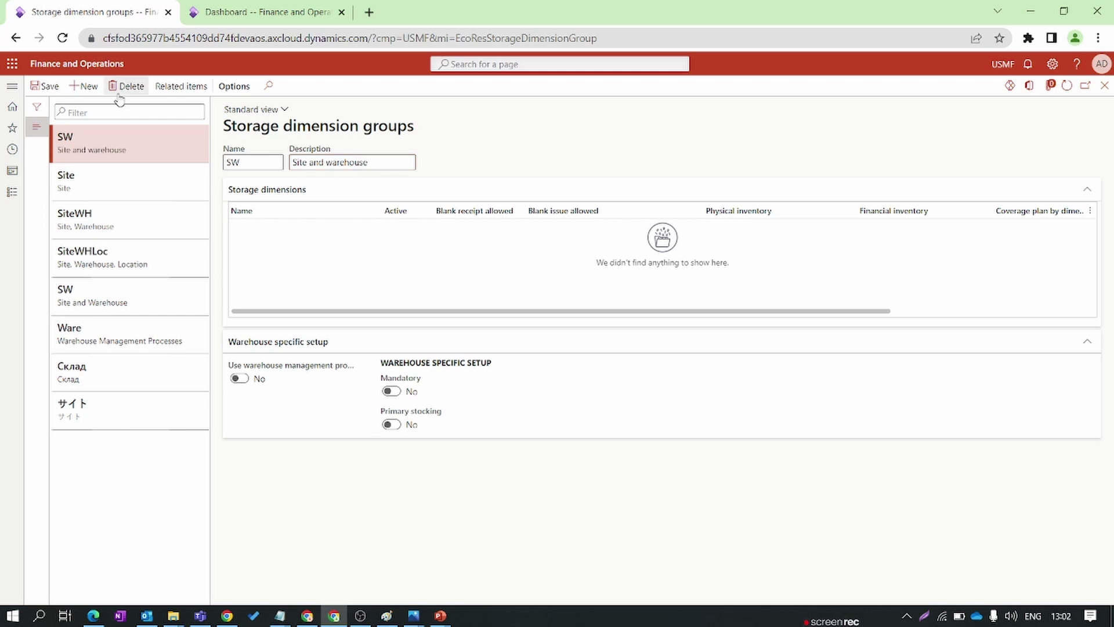
# Save the SW1 storage dimension group and try activating its Location dimension alongside Site and Warehouse.
pyautogui.click(39, 88)
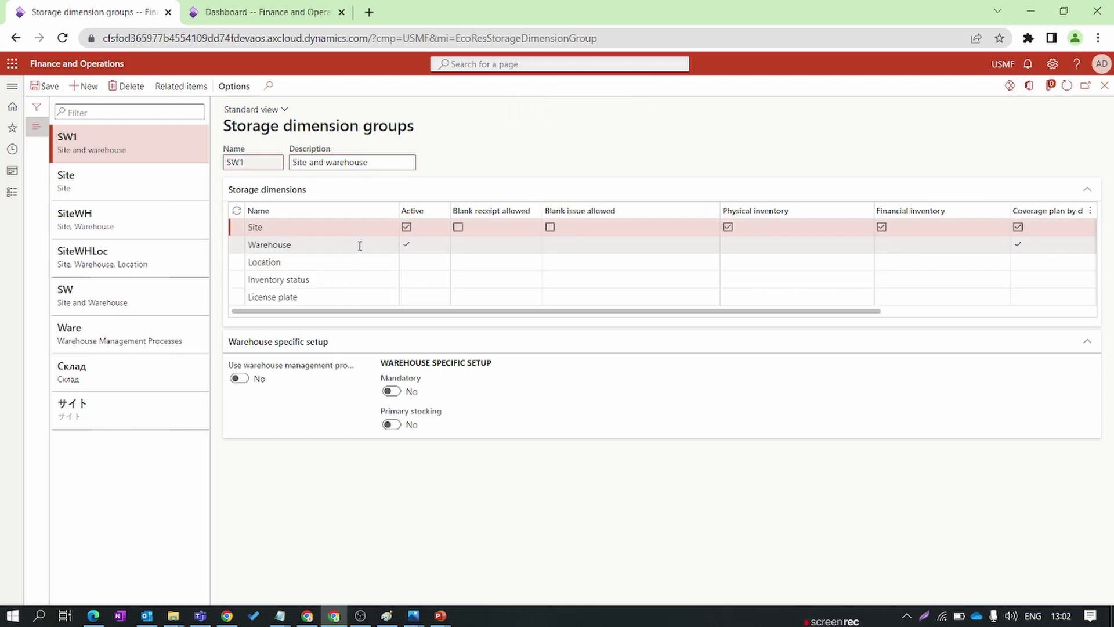
pyautogui.click(408, 230)
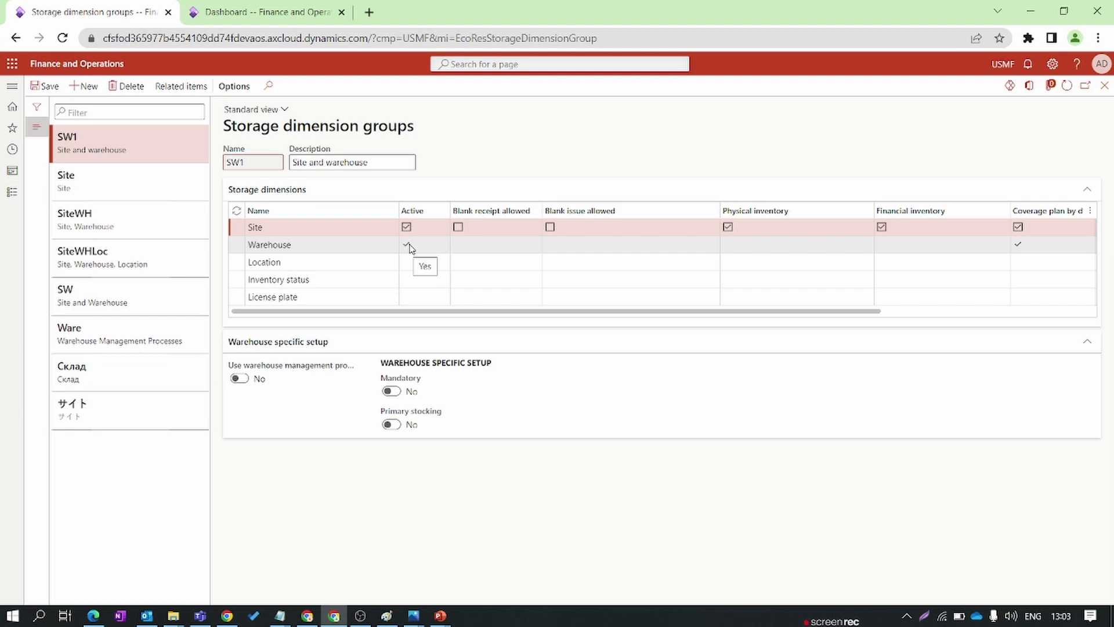
pyautogui.click(406, 262)
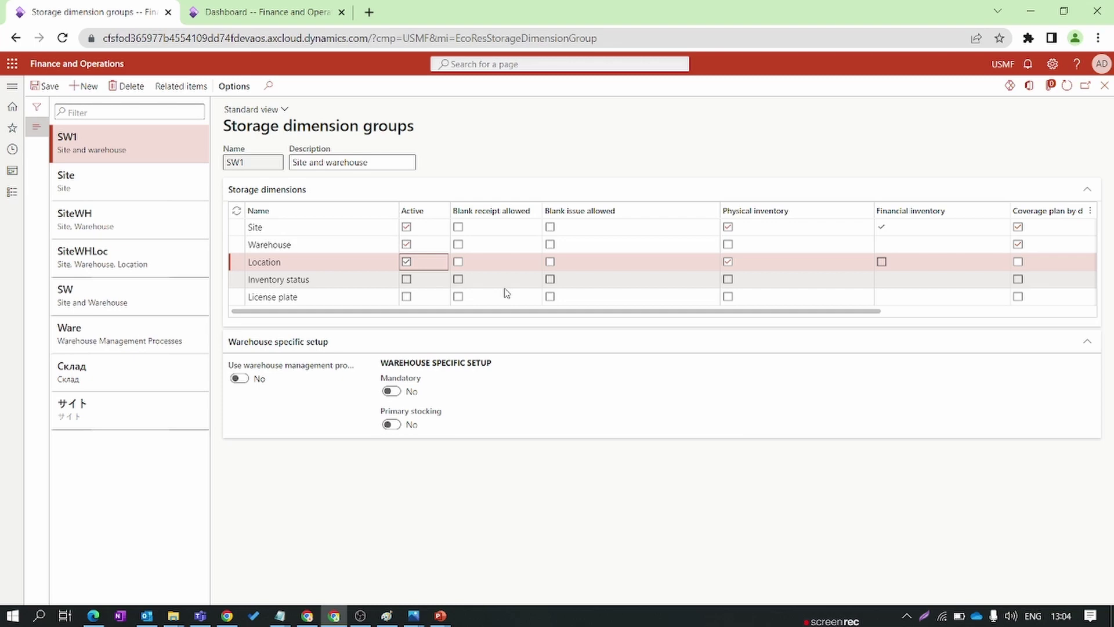
pyautogui.click(325, 280)
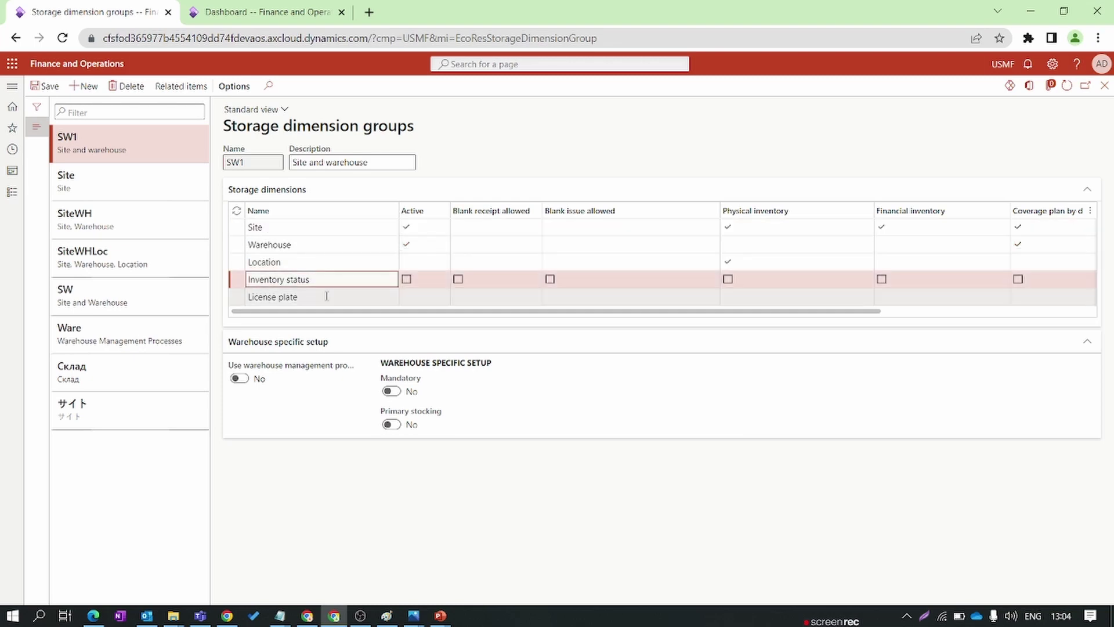
pyautogui.click(324, 298)
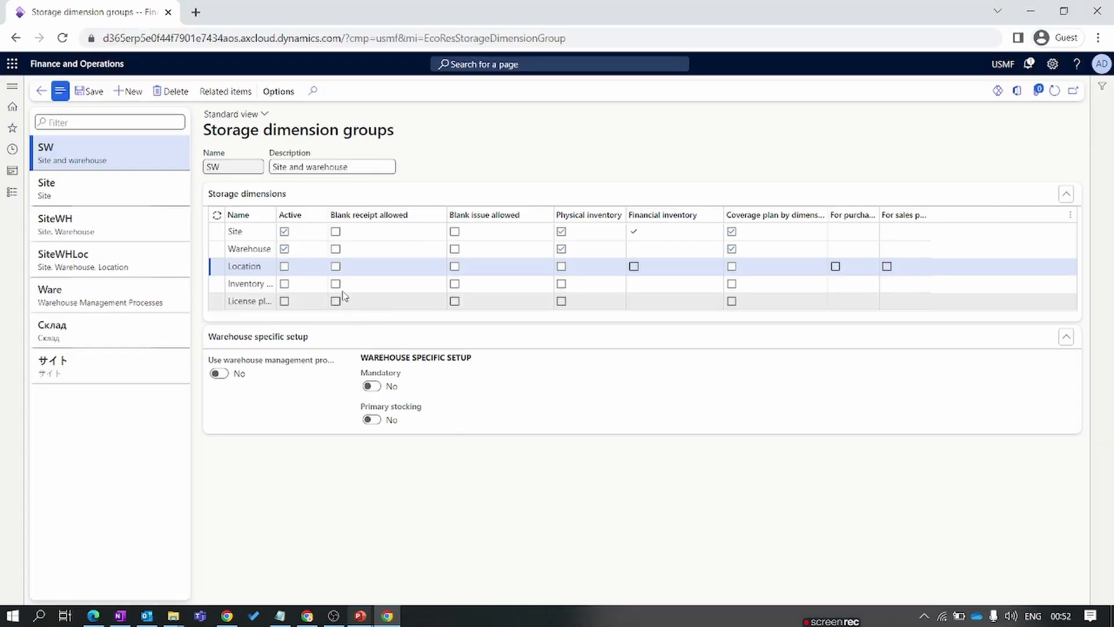
# Activate the Location dimension in the SW storage dimension group and allow both blank receipts and blank issues for it.
pyautogui.click(284, 266)
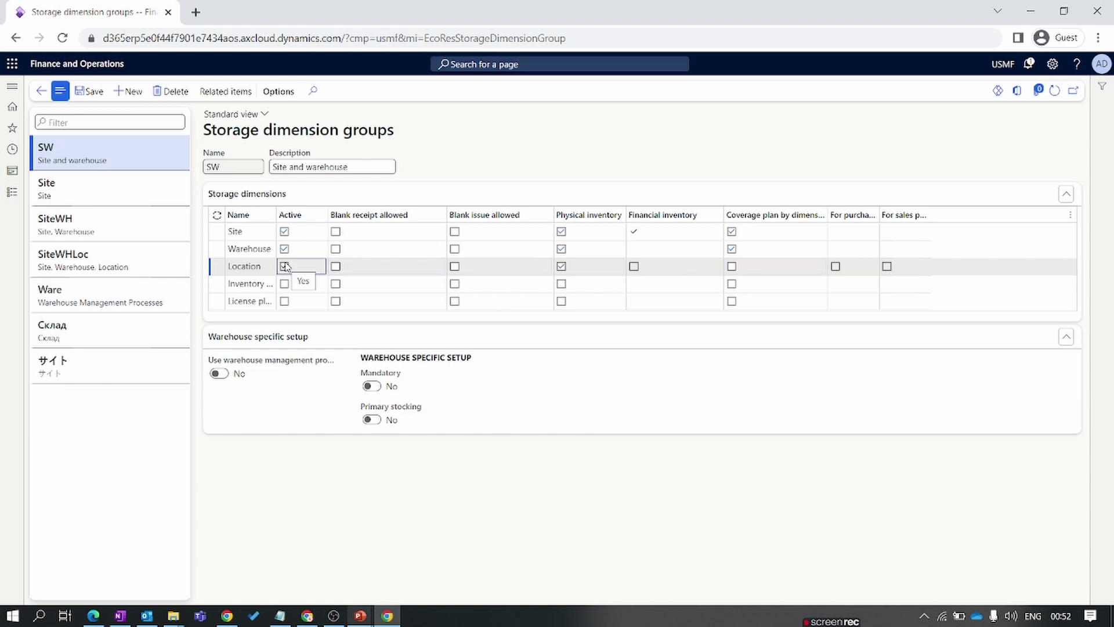
pyautogui.click(336, 267)
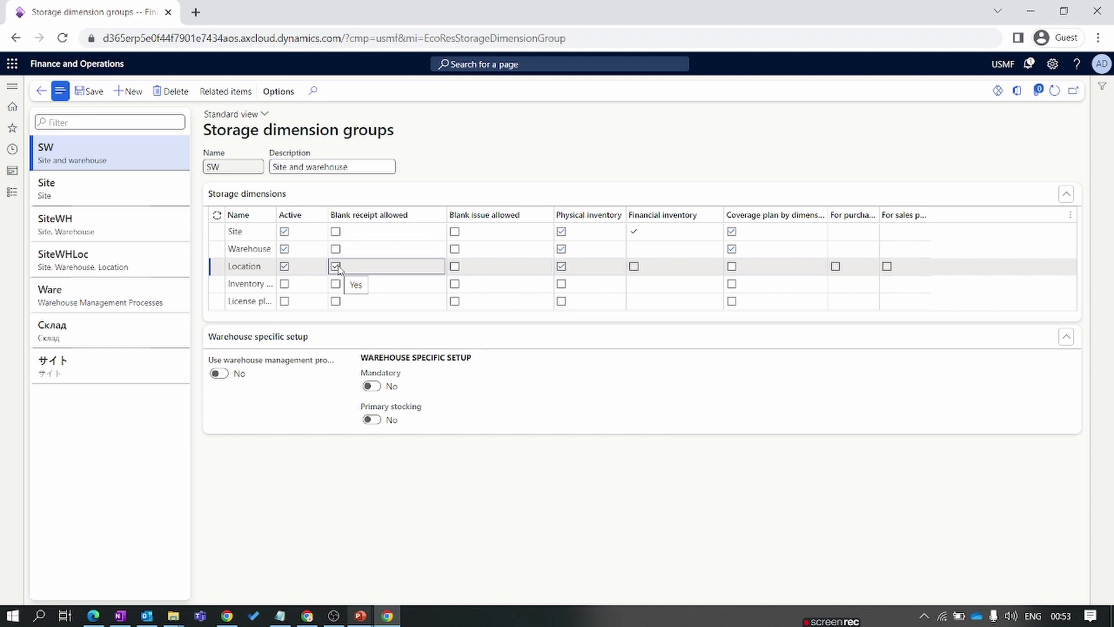
pyautogui.click(454, 267)
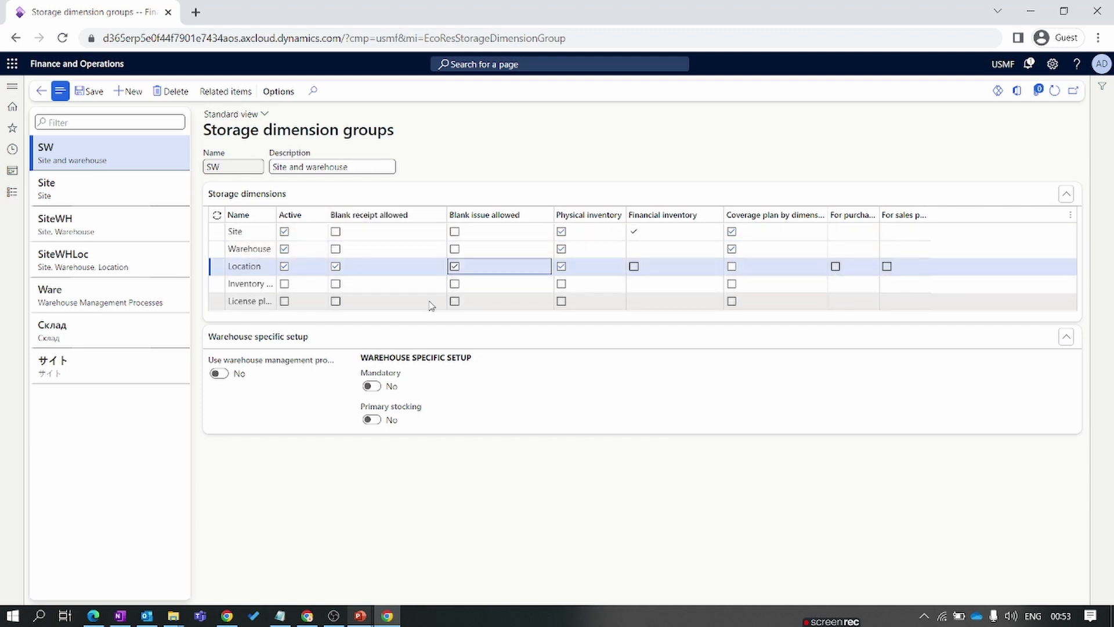
pyautogui.moveTo(468, 222)
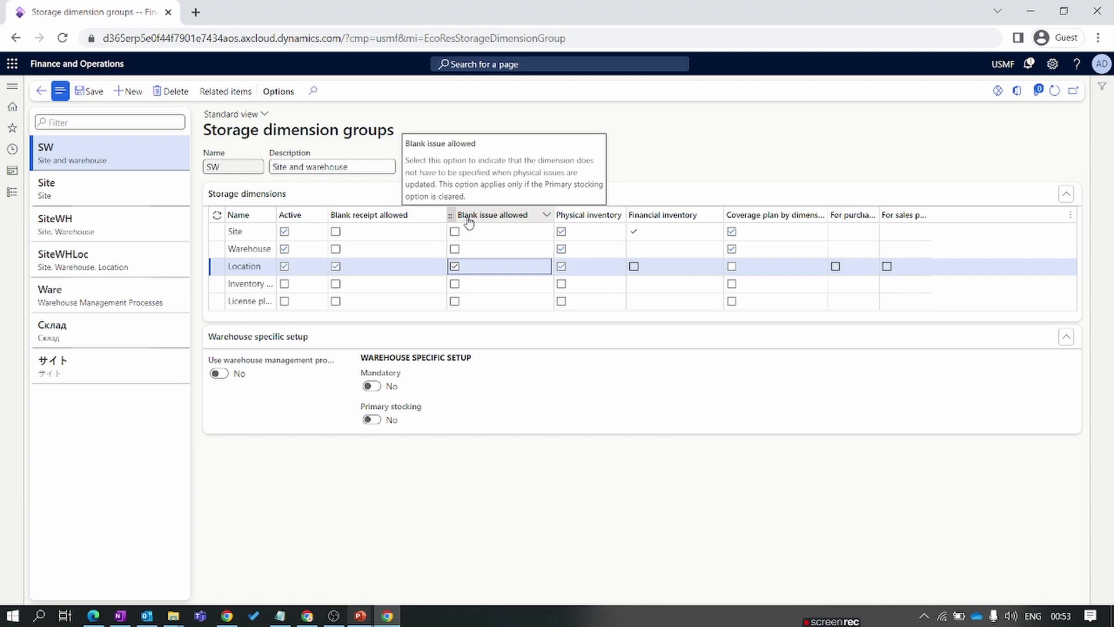
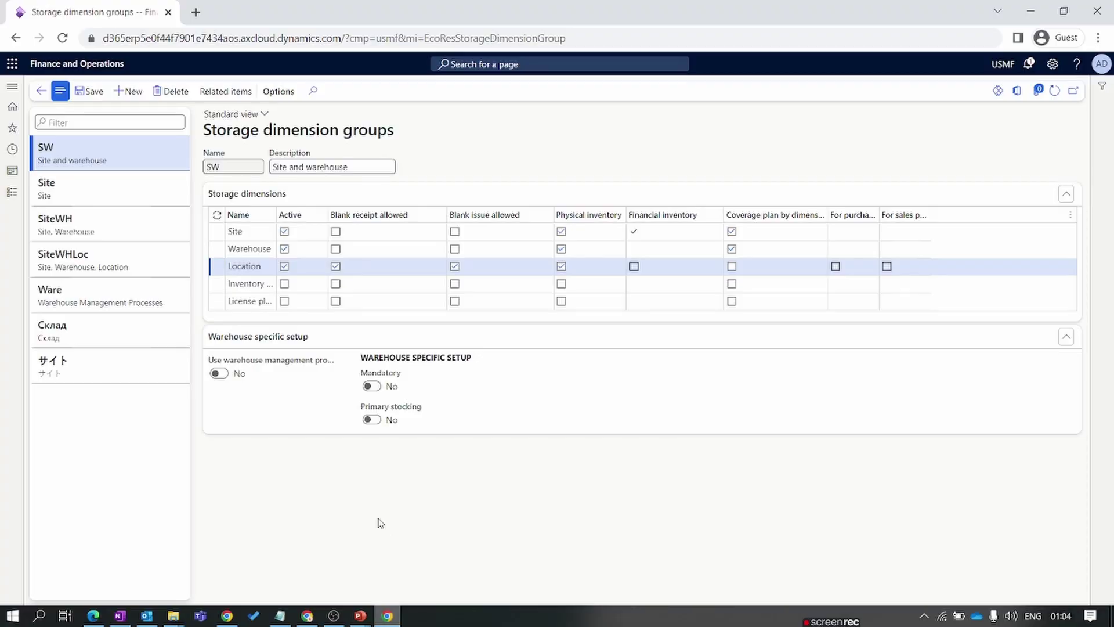
# Open the Tracking dimension groups page from the dimension and variant setup of Product information management.
pyautogui.click(12, 192)
pyautogui.scroll(-2, 46, 251)
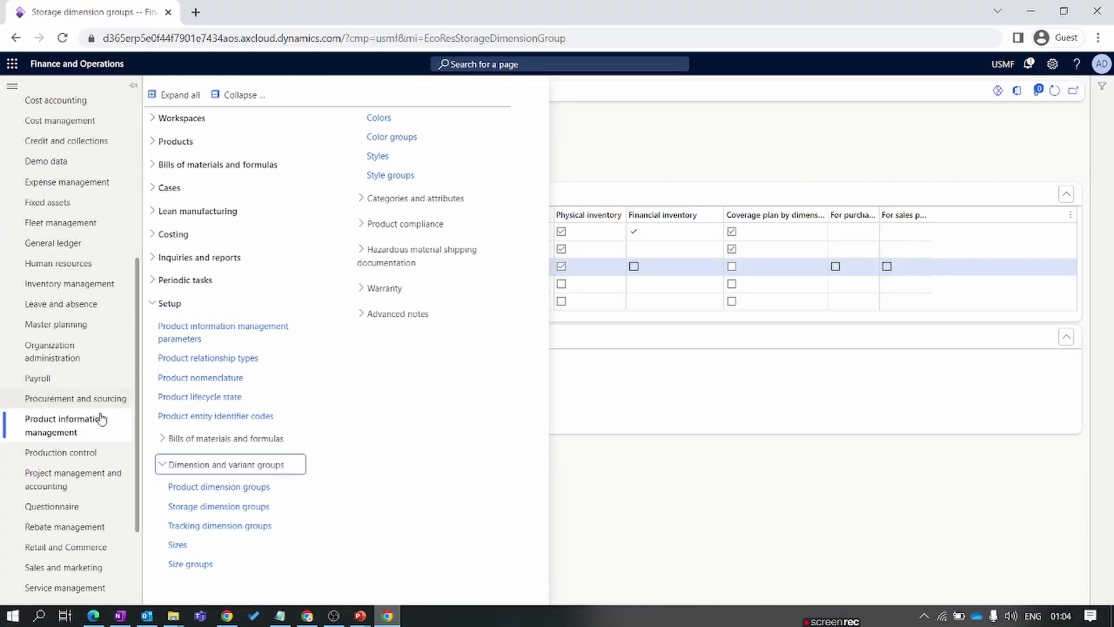
pyautogui.click(222, 527)
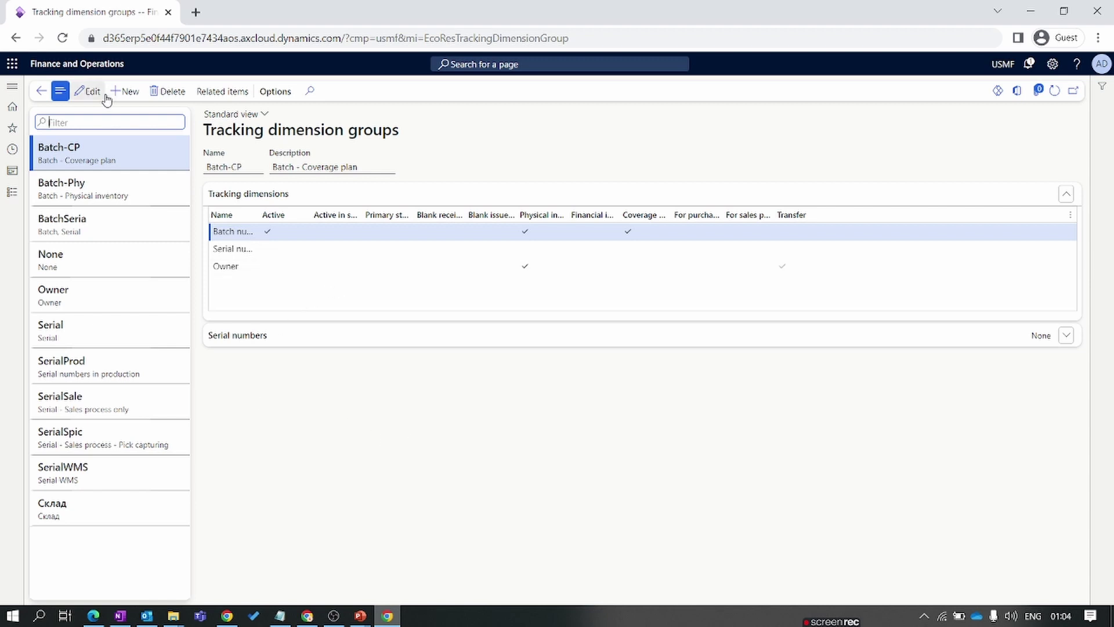
# Create and save a tracking dimension group named Serial-h with the description "Serial".
pyautogui.click(128, 93)
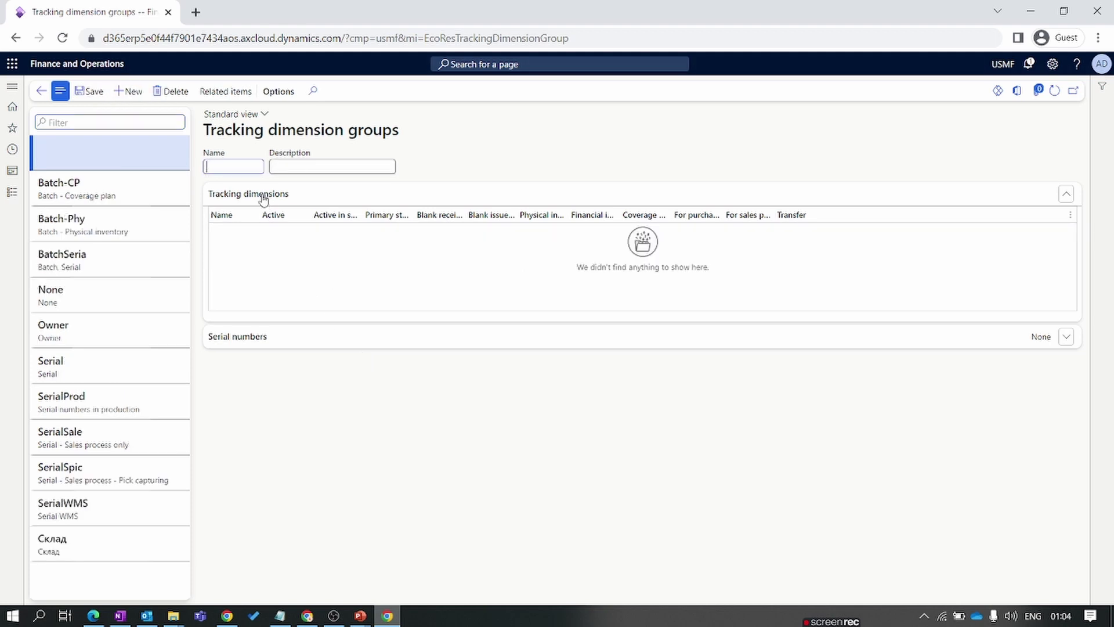
pyautogui.write('Se')
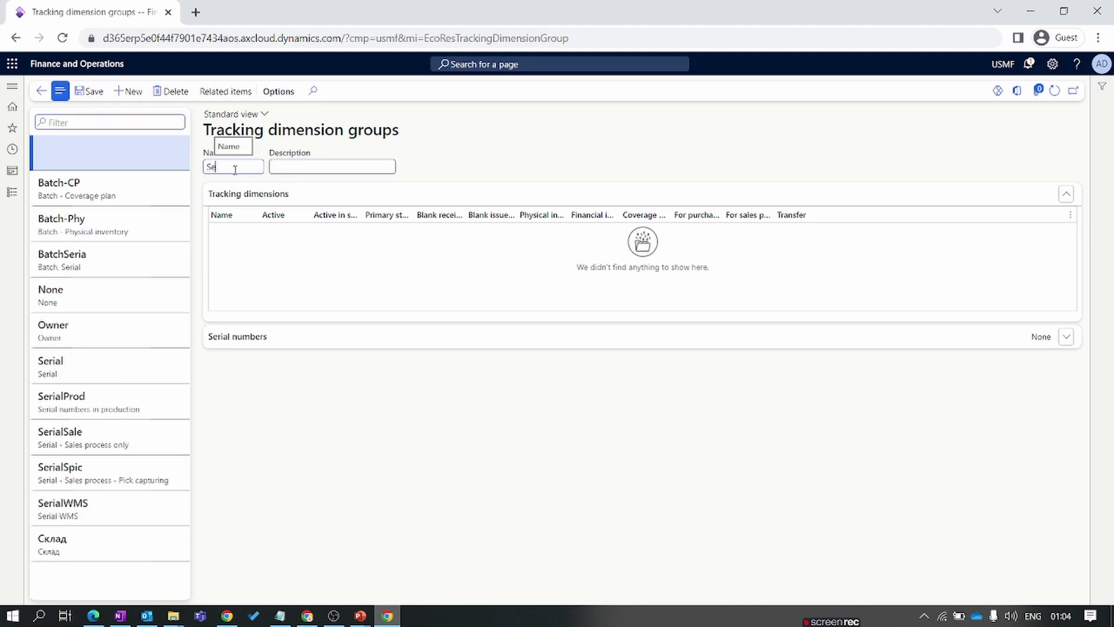
pyautogui.write('rial-h')
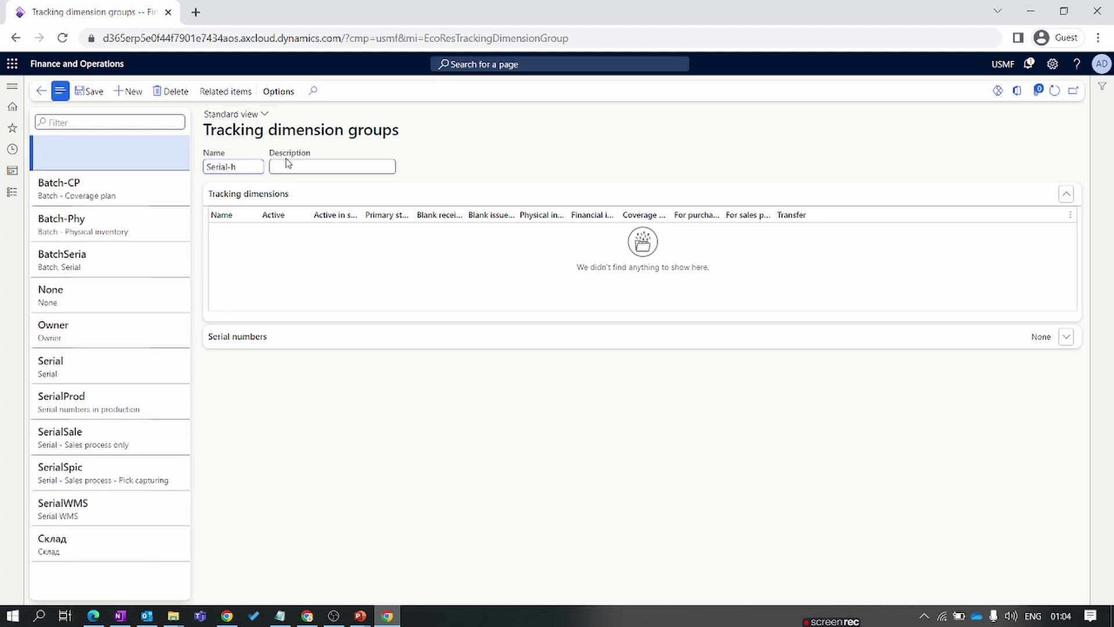
pyautogui.click(289, 171)
pyautogui.write('Serial')
pyautogui.click(324, 269)
pyautogui.click(90, 91)
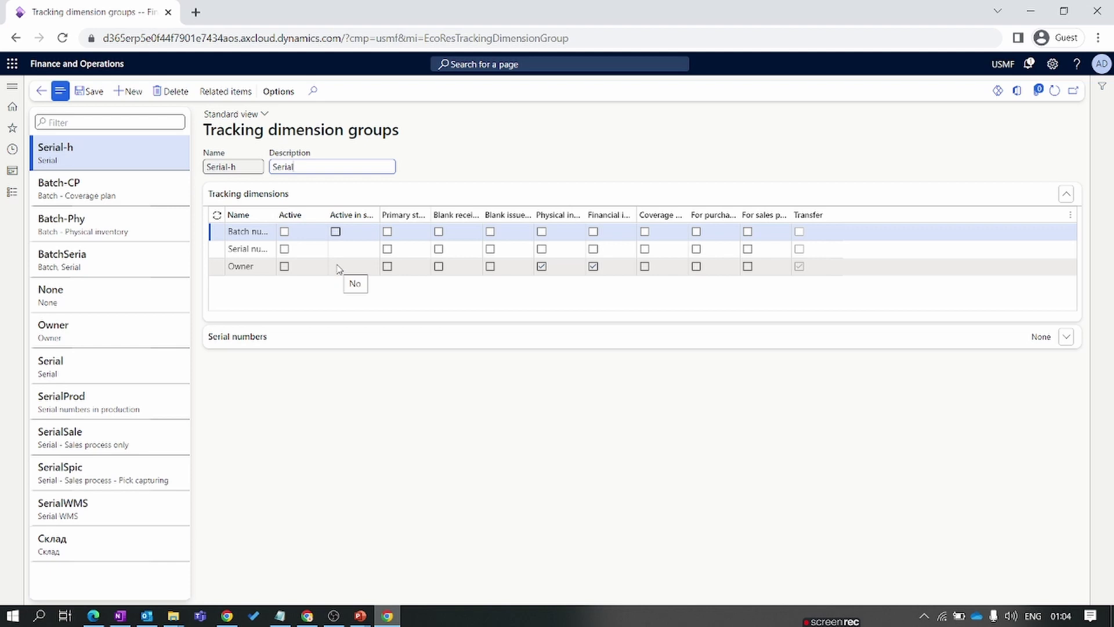
# Activate the serial number dimension in the Serial-h group, trying out the Active in sales process option, and save the group.
pyautogui.click(285, 249)
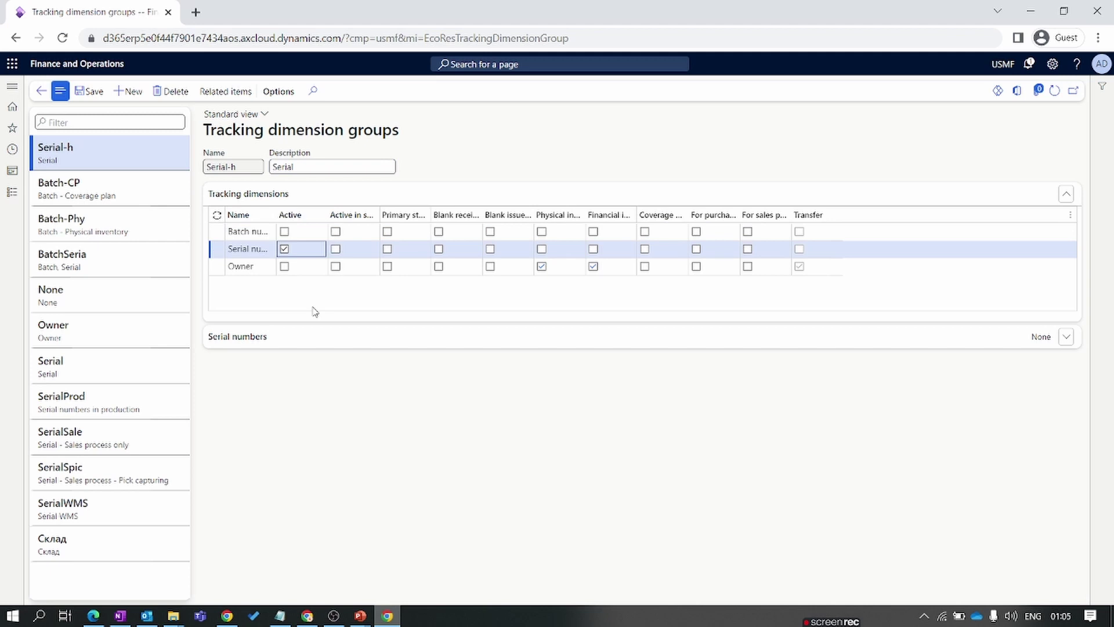
pyautogui.click(91, 92)
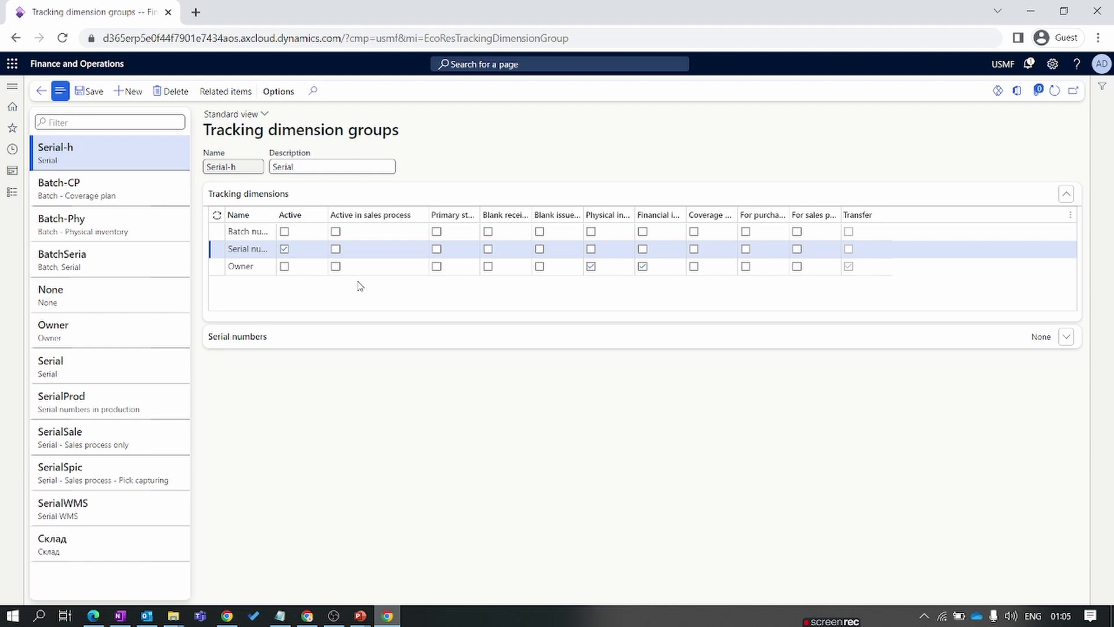
pyautogui.click(335, 250)
pyautogui.click(335, 249)
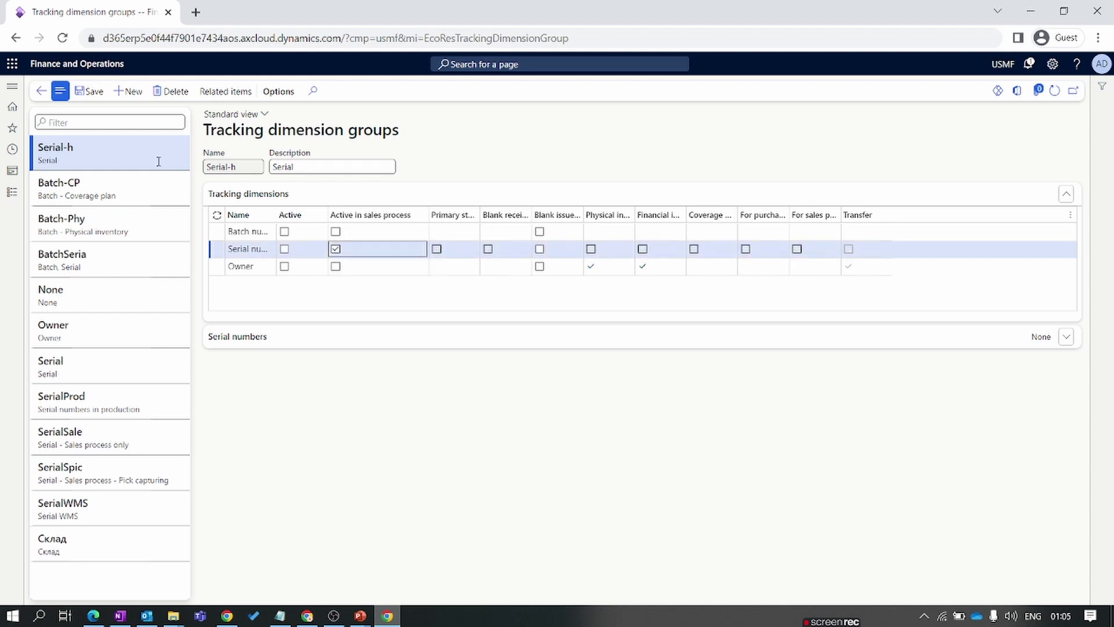
pyautogui.click(93, 93)
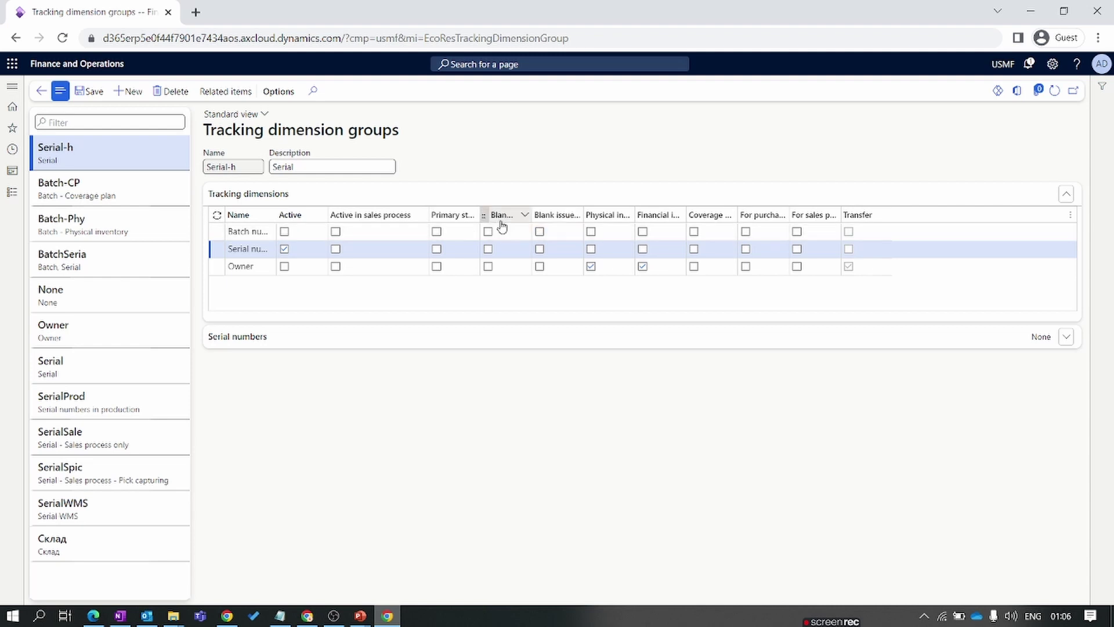
# Widen the Blank receipt allowed column, then enable Blank issue allowed and Physical inventory for the serial number dimension.
pyautogui.moveTo(502, 223)
pyautogui.moveTo(532, 215); pyautogui.dragTo(566, 218)
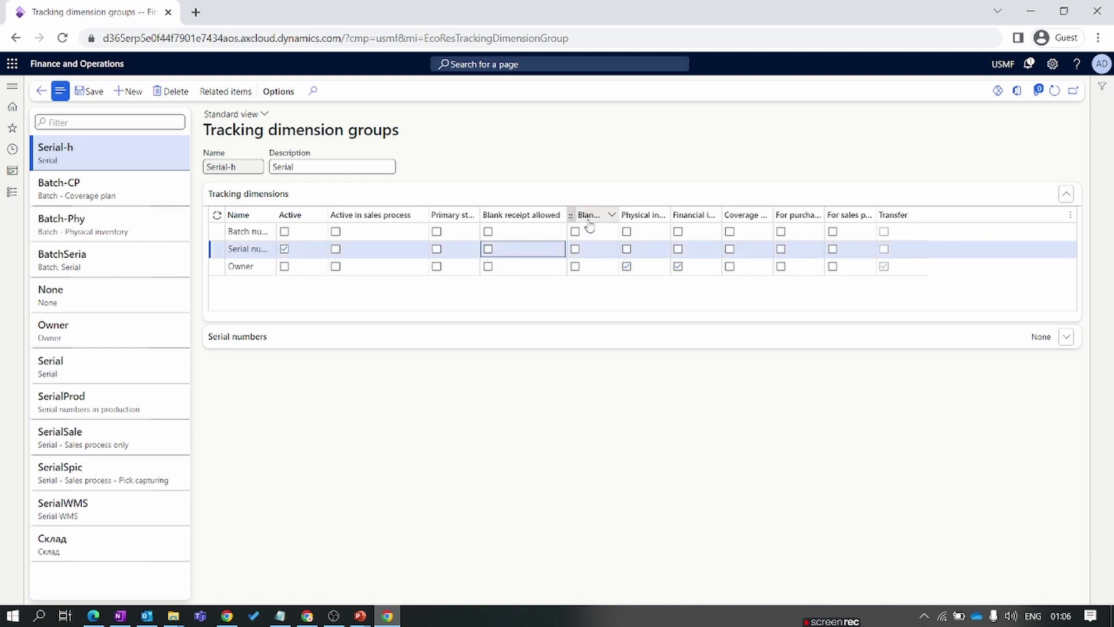
pyautogui.click(574, 249)
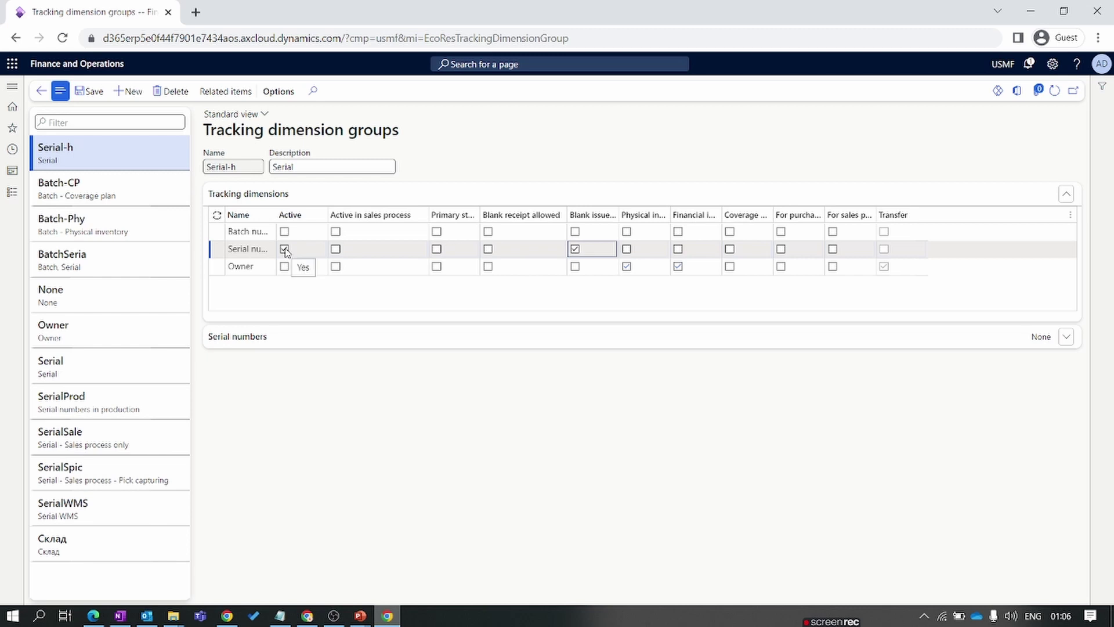
pyautogui.click(627, 257)
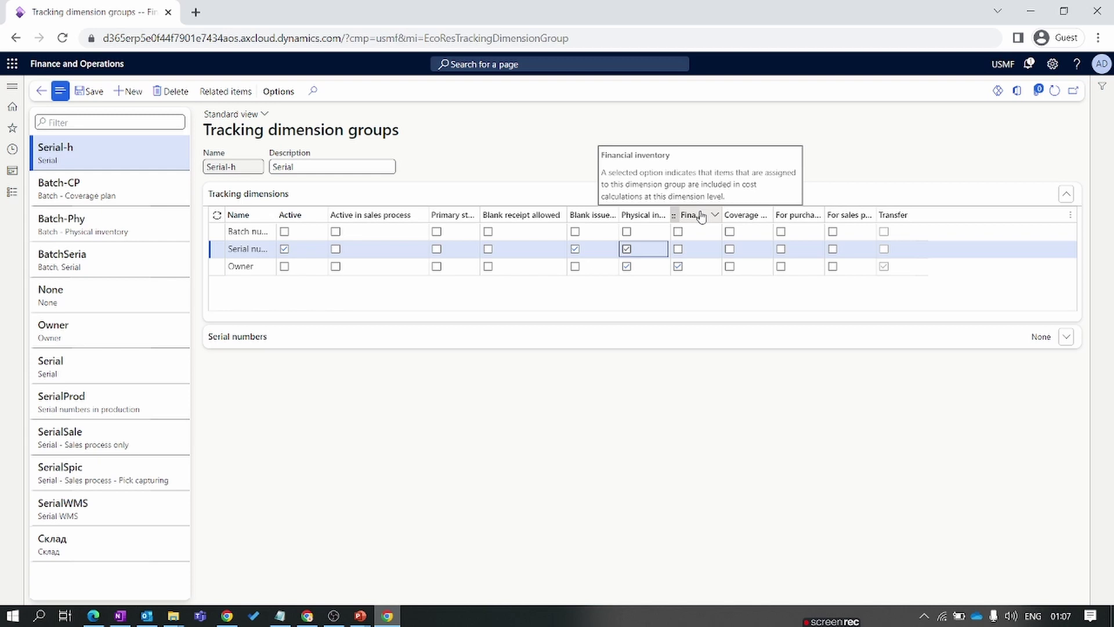
# Include the serial number dimension in purchase prices and sales prices.
pyautogui.press('Tab')
pyautogui.press('Tab')
pyautogui.press('Tab')
pyautogui.press('space')
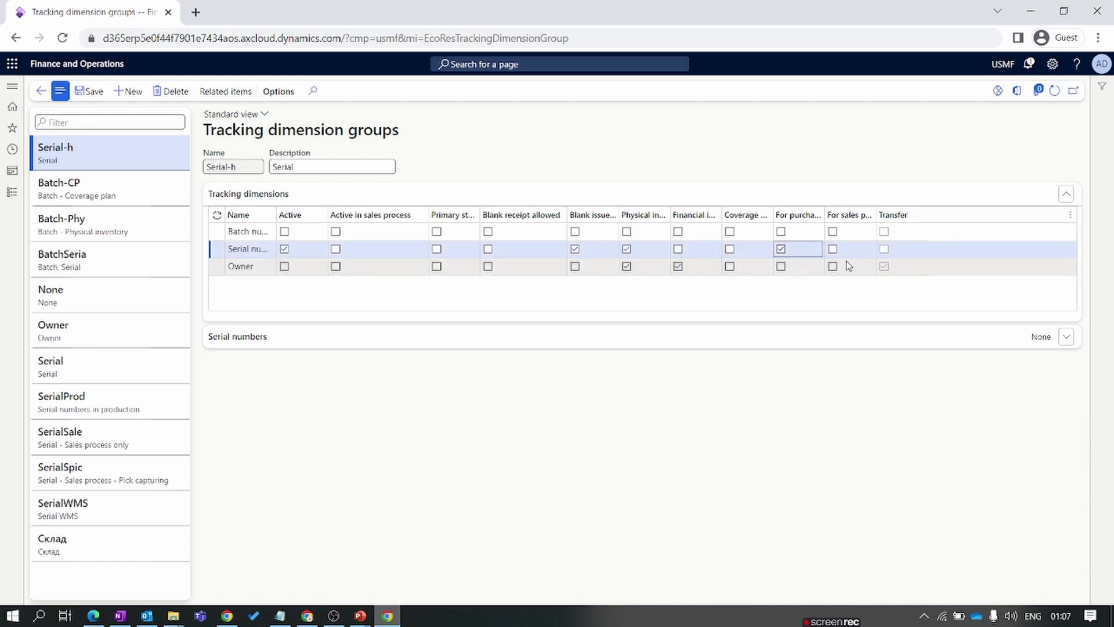
pyautogui.click(832, 250)
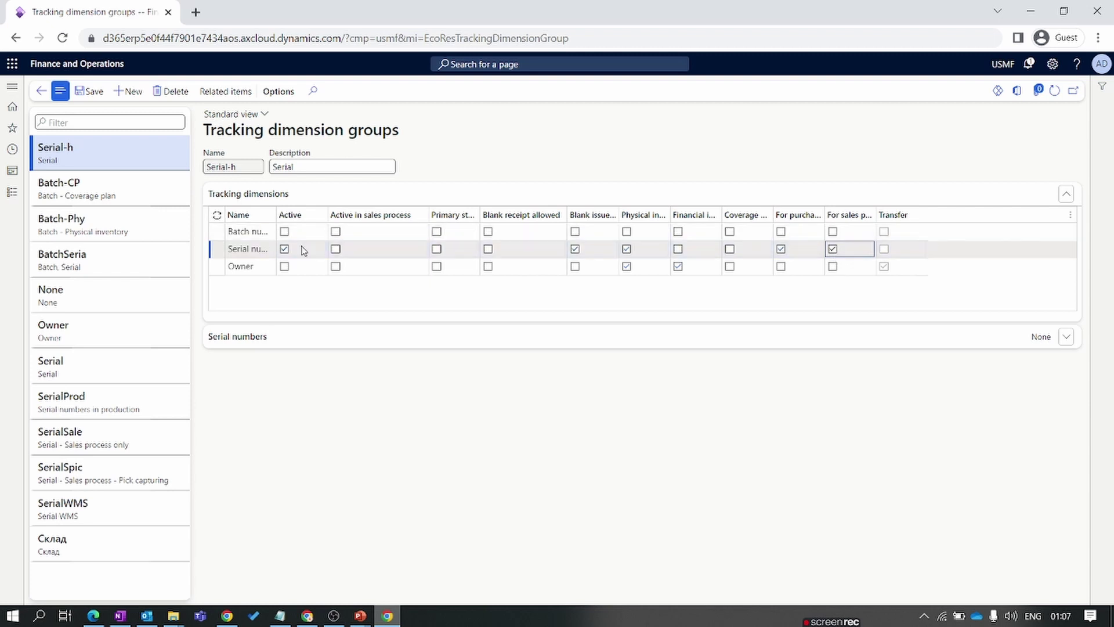
# Examine the Serial-h group's Owner dimension and its serial number settings, including Serial number control and the Capture serial number options.
pyautogui.click(255, 265)
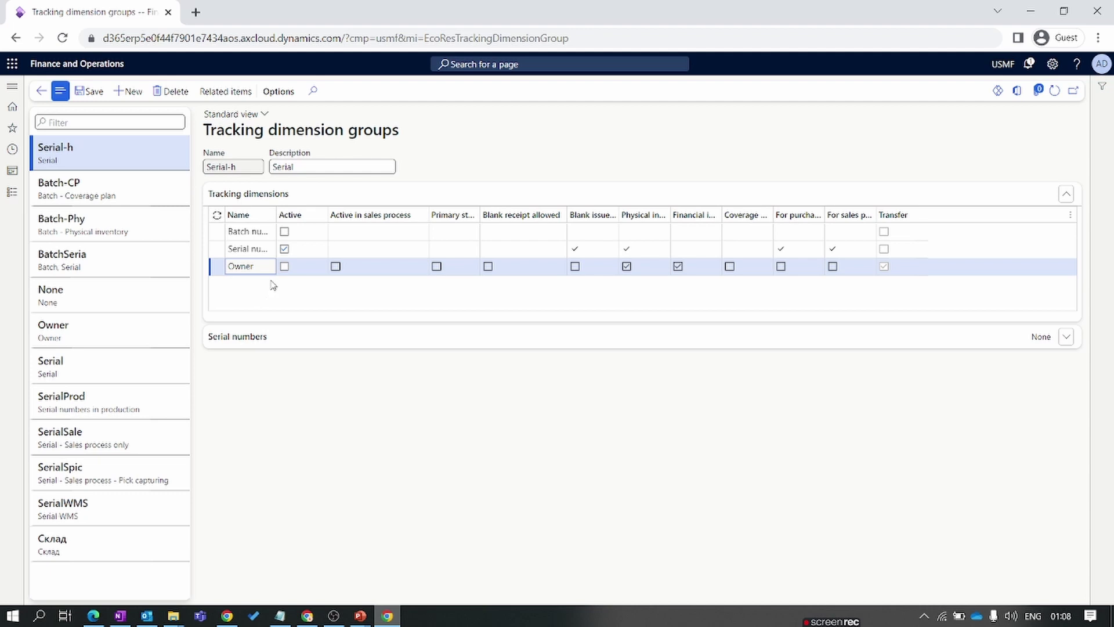
pyautogui.click(281, 336)
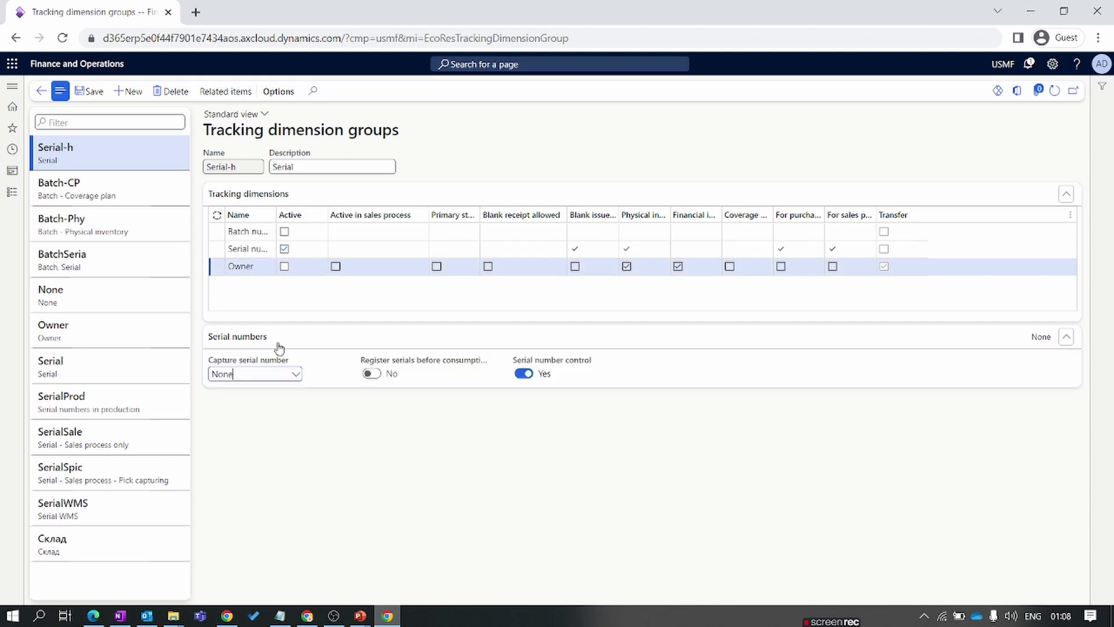
pyautogui.click(523, 374)
pyautogui.click(523, 373)
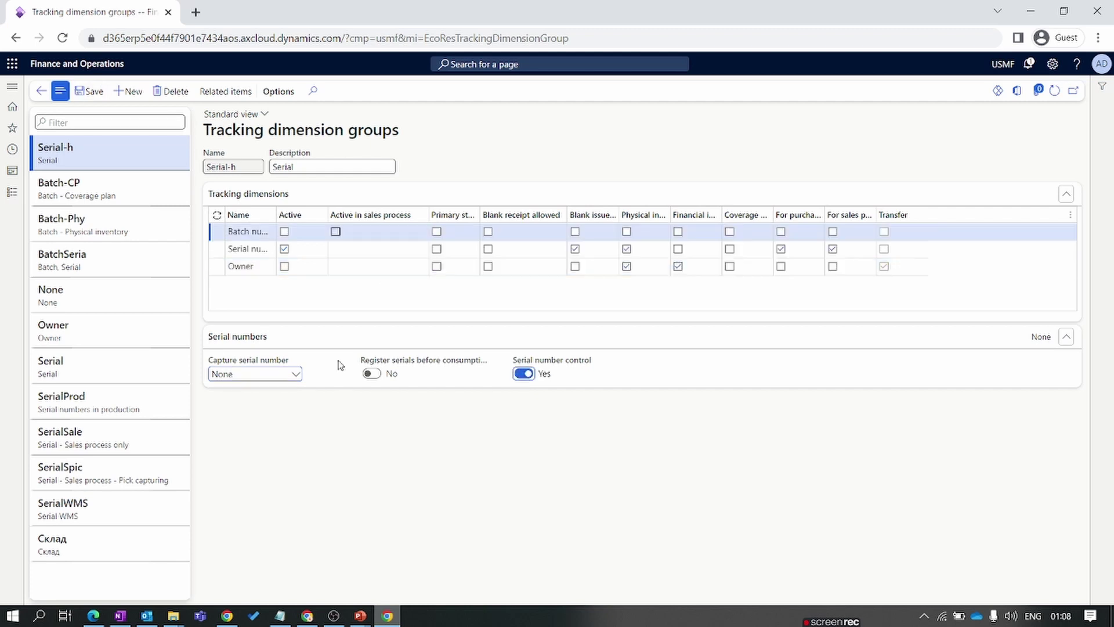
pyautogui.click(292, 375)
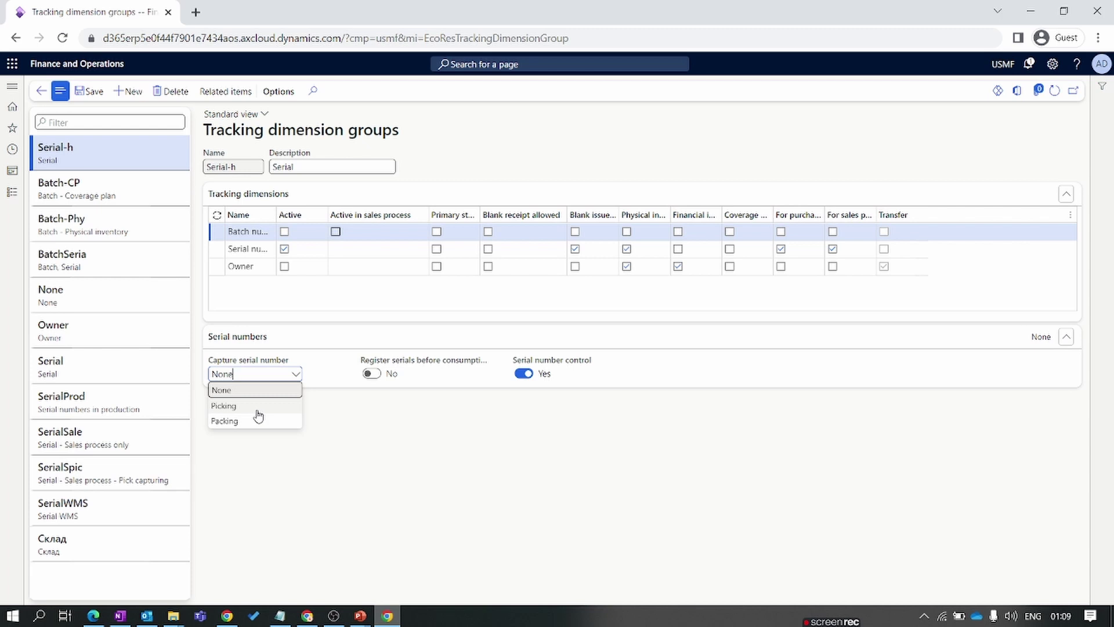
# View the Sizes page, then open the Color groups page from the dimension and variant groups setup.
pyautogui.click(11, 192)
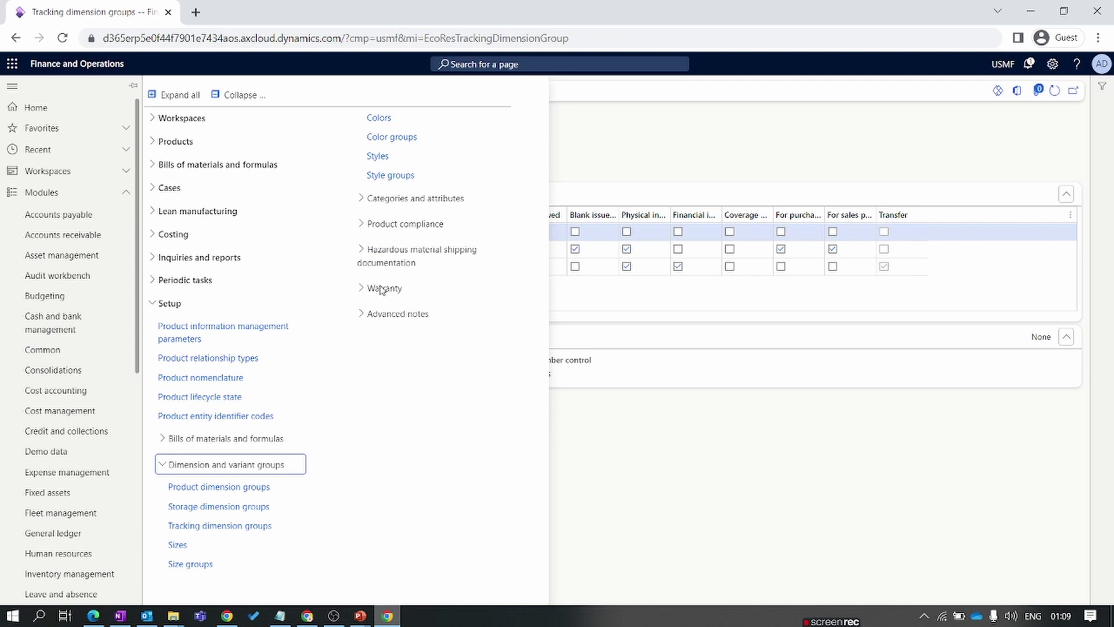
pyautogui.click(181, 547)
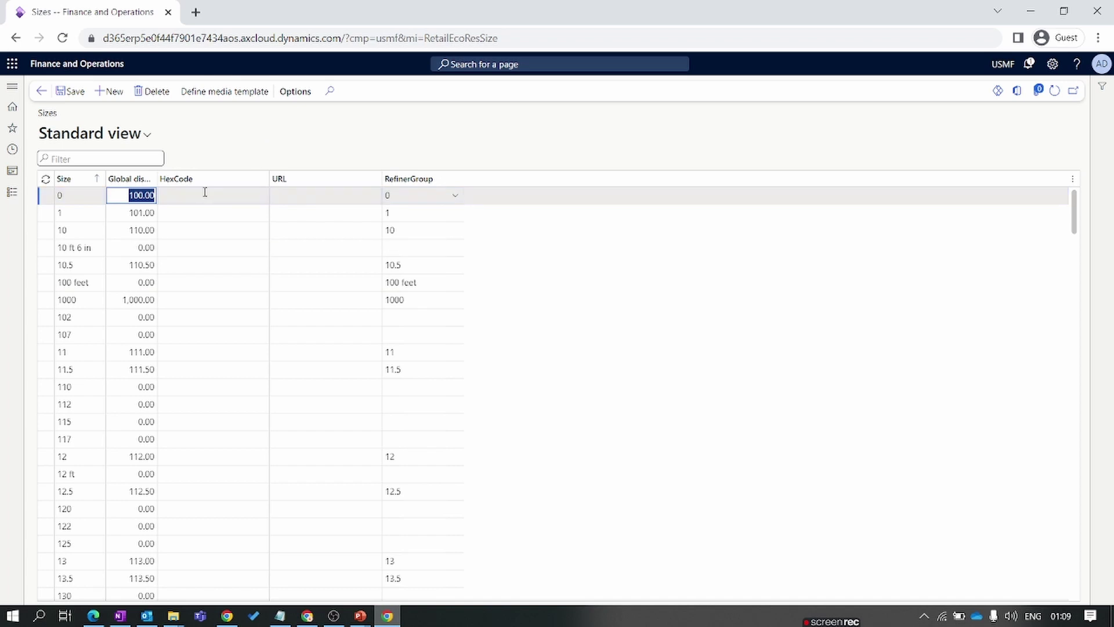
pyautogui.click(12, 192)
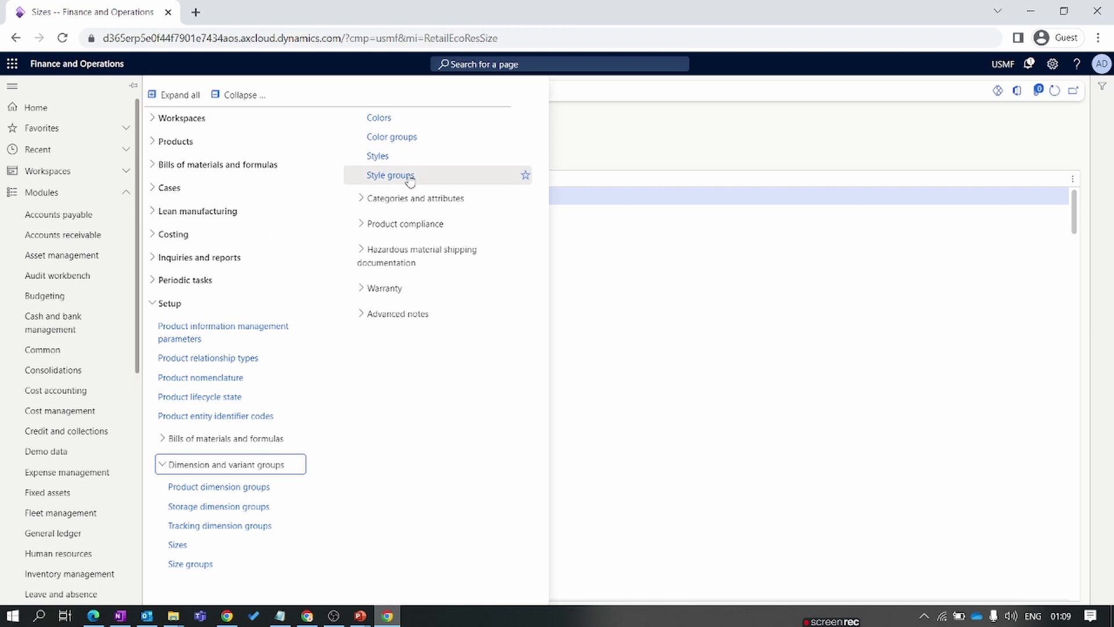
pyautogui.click(398, 138)
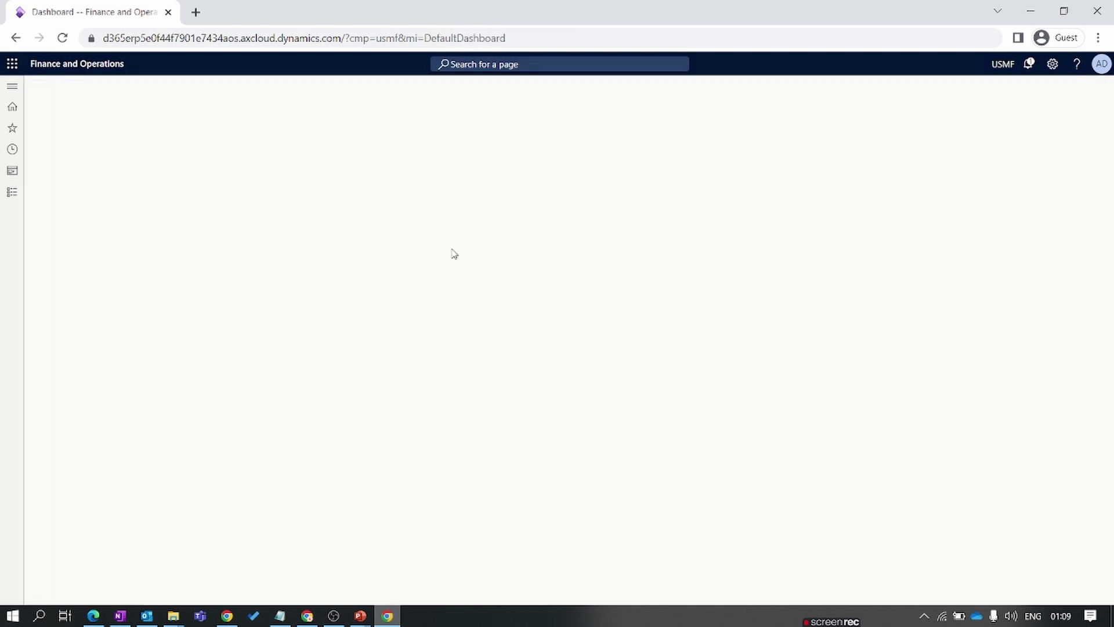